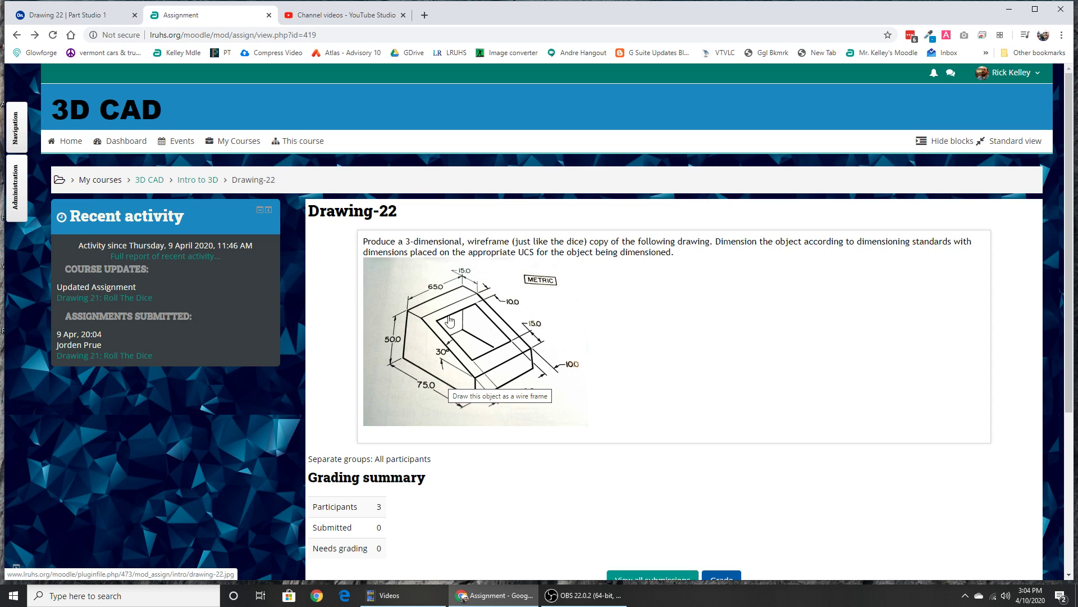
Step: Open drawing-22.jpg at full size from the Drawing-22 assignment page
click(450, 320)
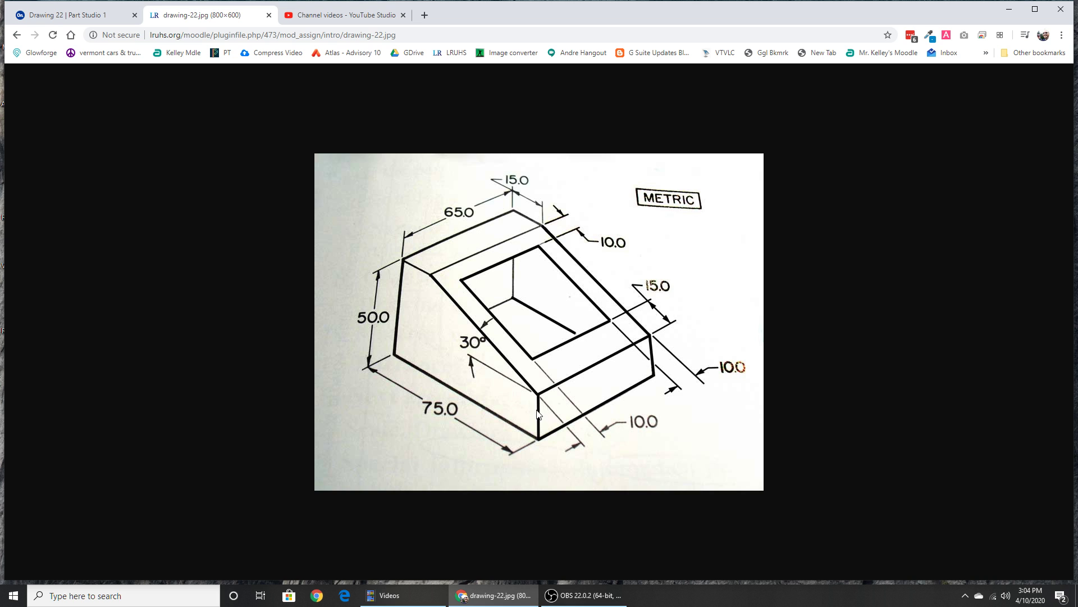
Step: Switch to the Drawing 22 Part Studio and begin Sketch 1 on the Front plane
click(46, 8)
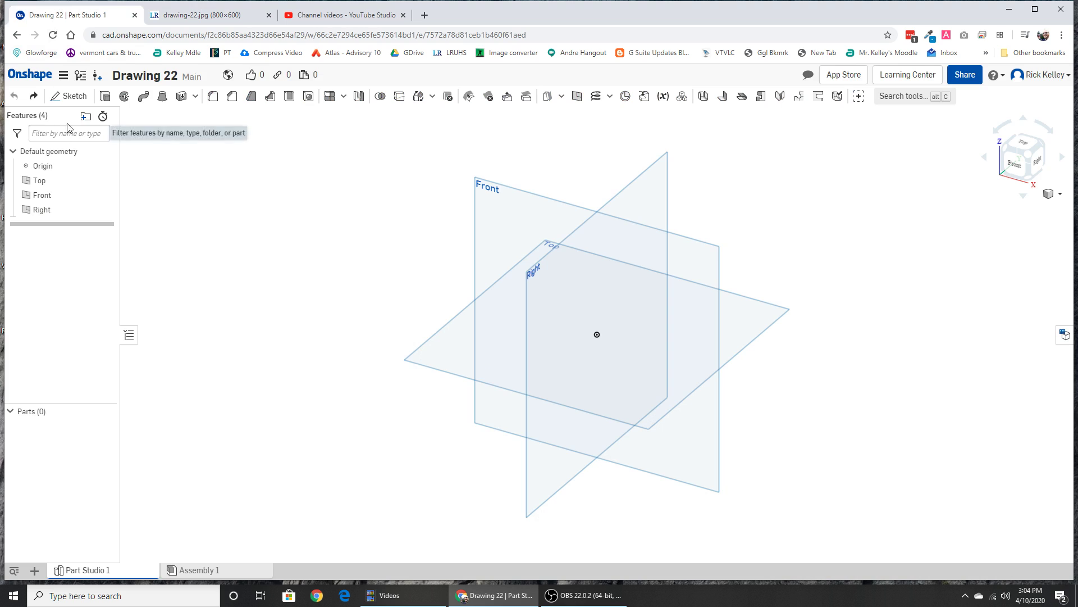
drag(133, 75, 177, 76)
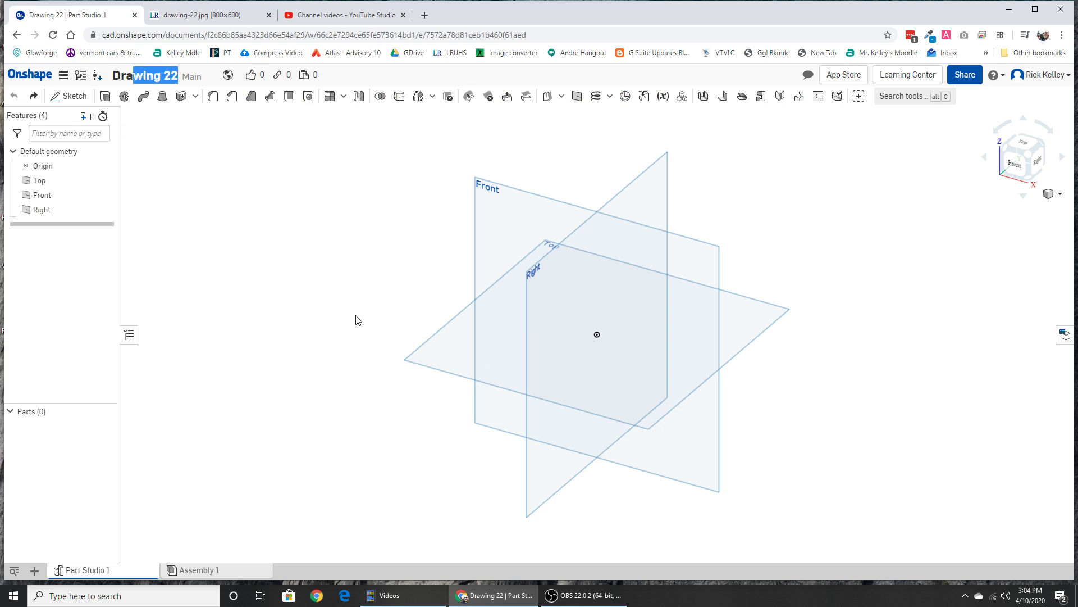
click(505, 246)
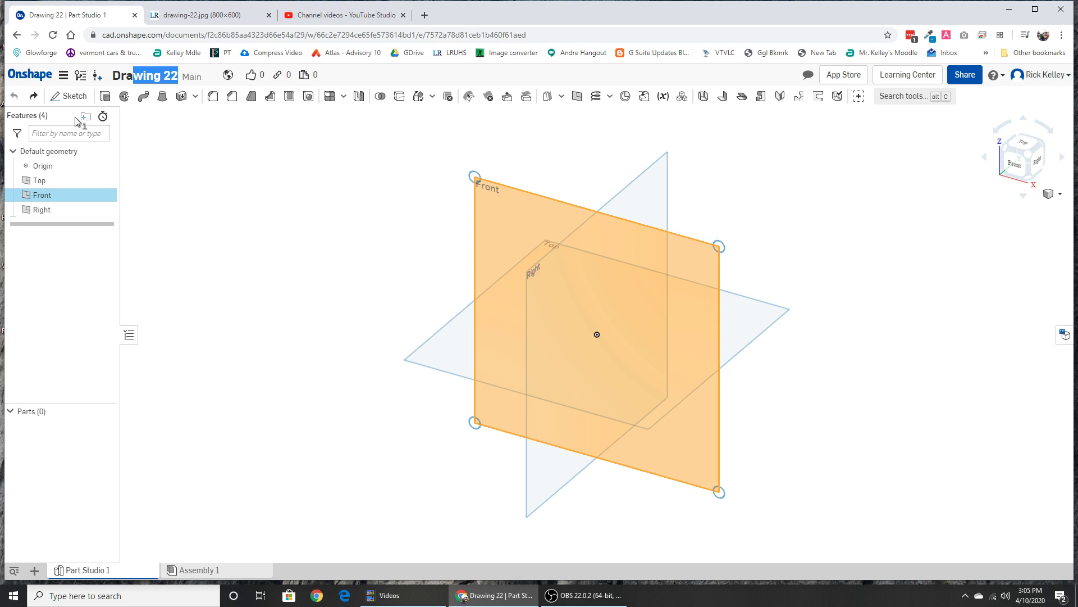
click(72, 97)
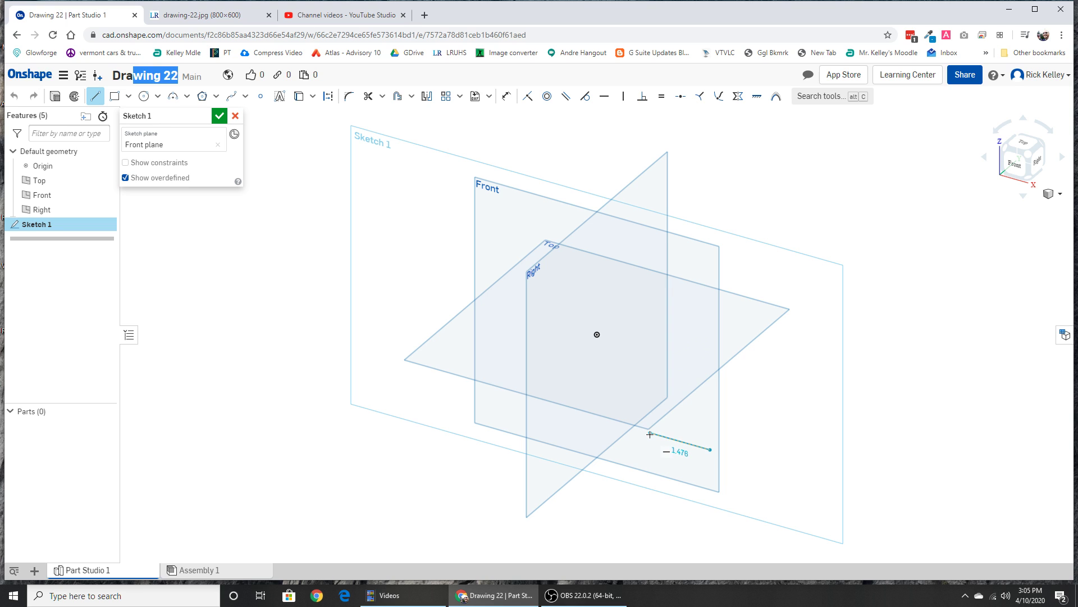
Step: Draw the 75 base line, then zoom to fit the view
click(650, 434)
text(12)
key(Return)
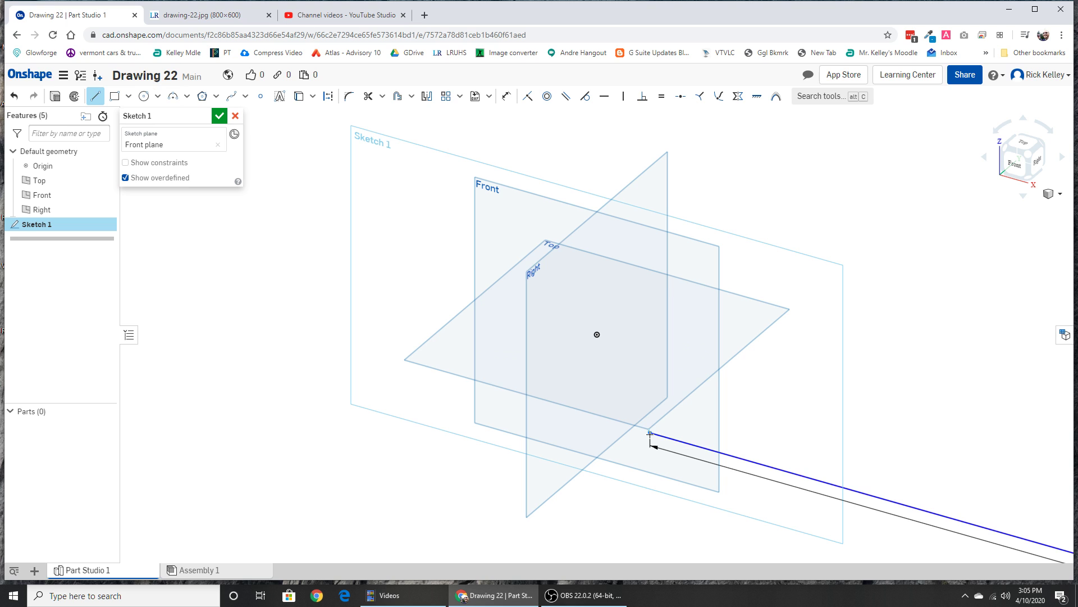
click(650, 433)
right_click(700, 418)
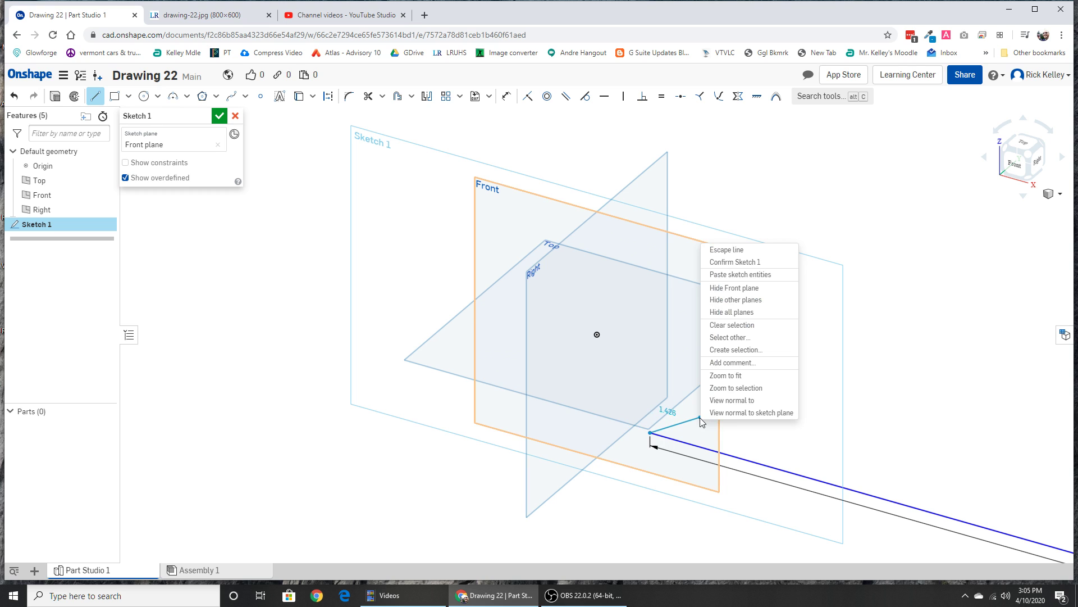
click(726, 375)
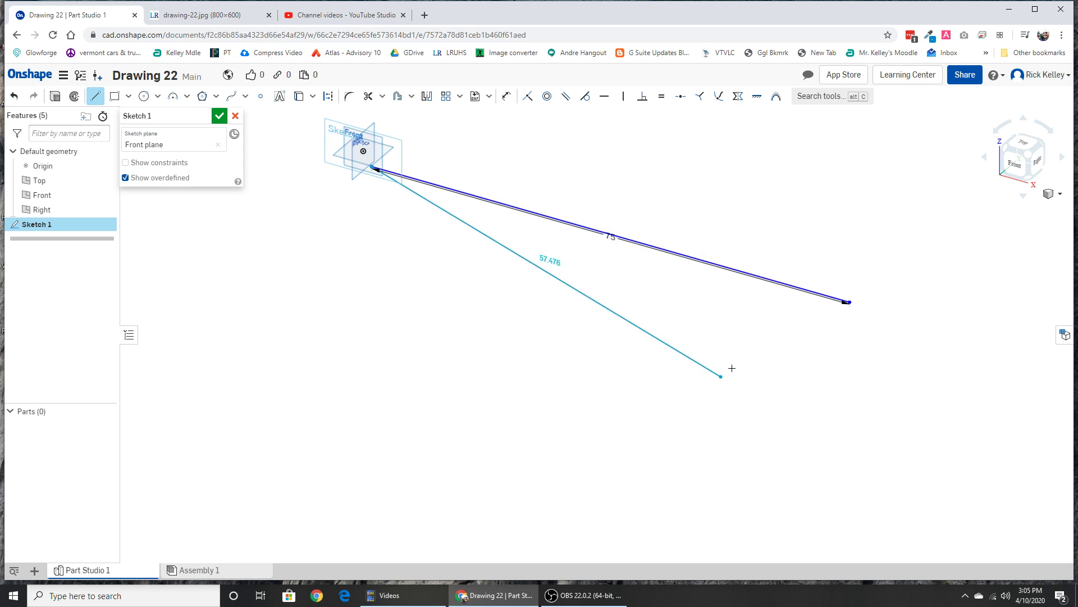
middle_drag(433, 222, 423, 382)
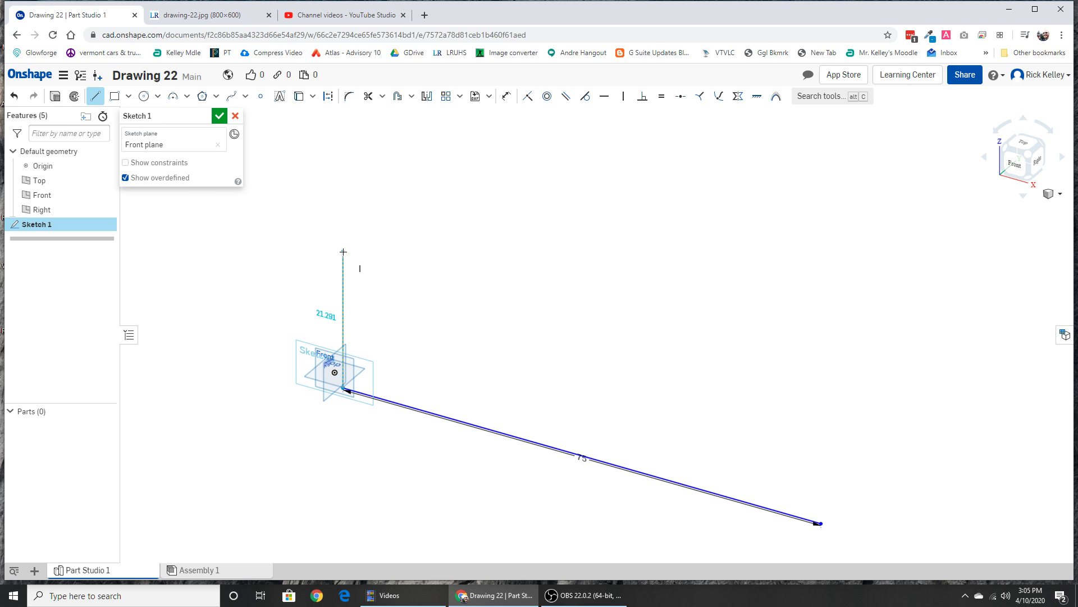
Step: Add the 50 vertical side and the 15 top edge
click(343, 252)
text(50)
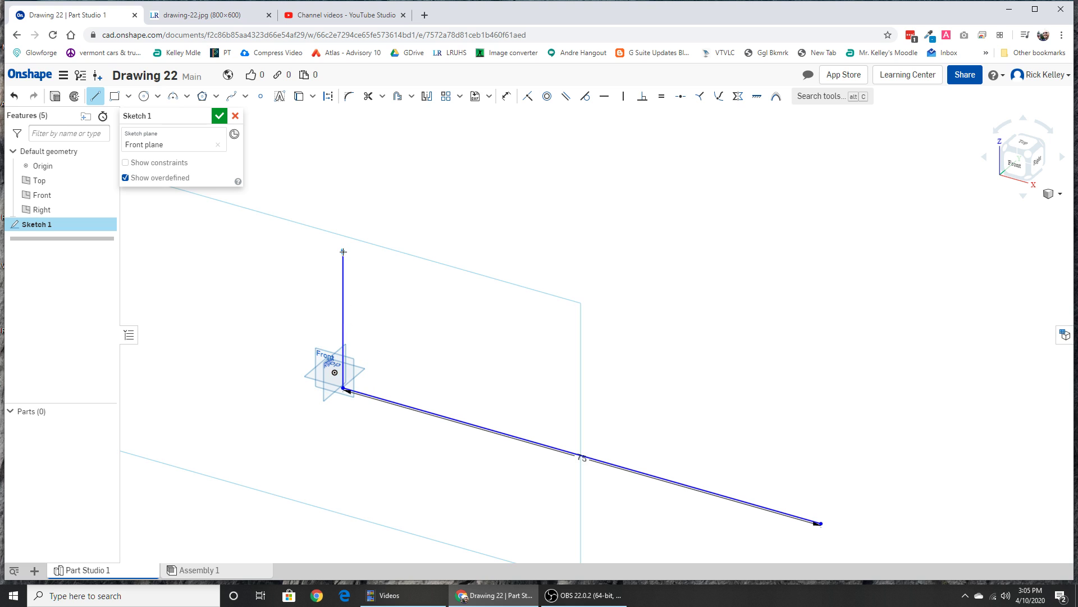
key(Return)
scroll(358, 243, down, 2)
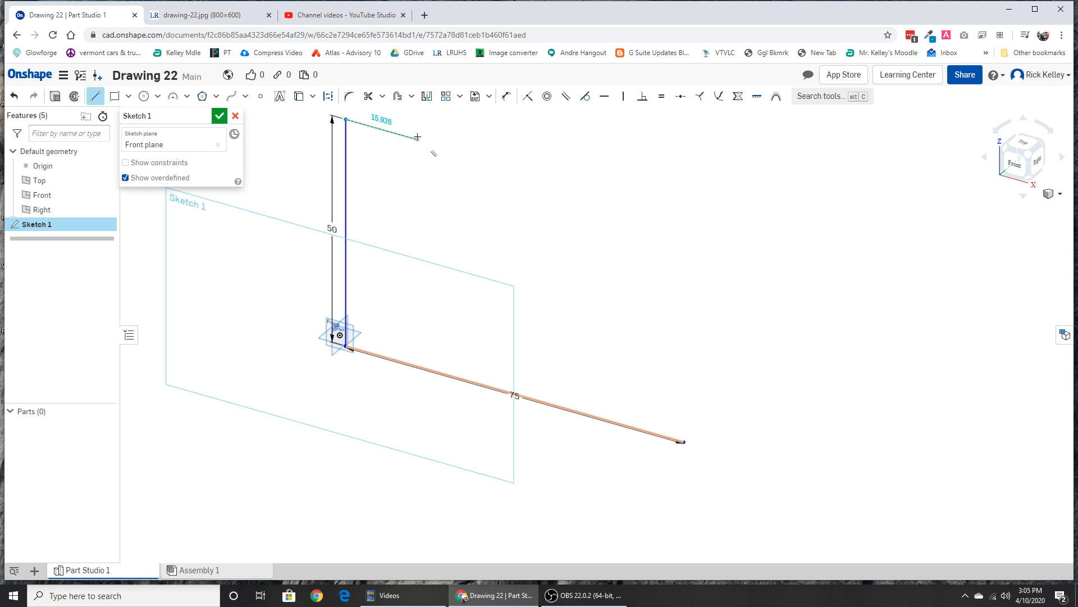
click(417, 137)
text(15)
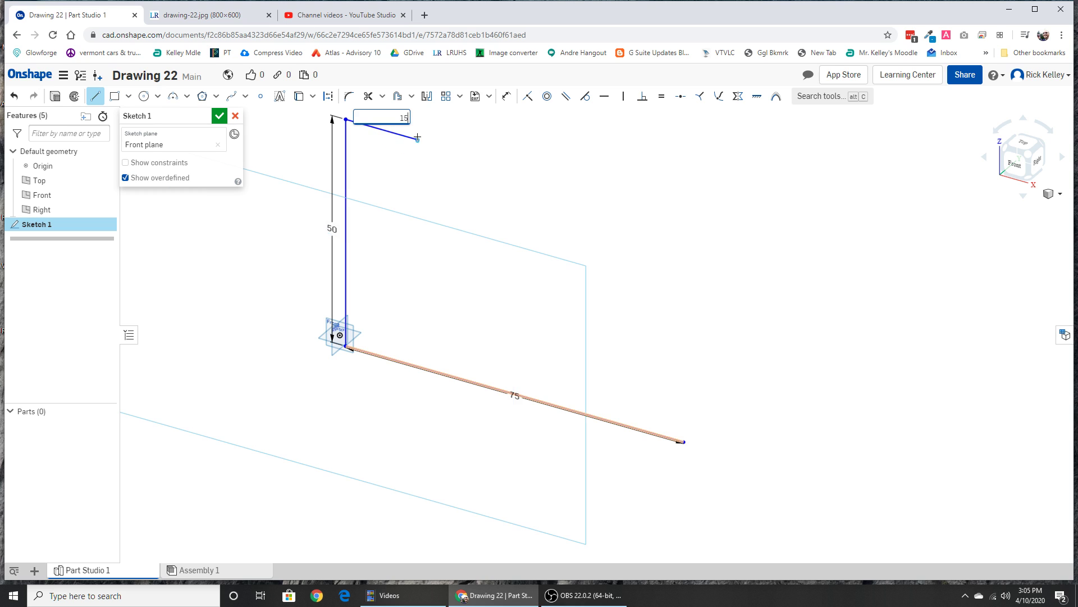
key(Return)
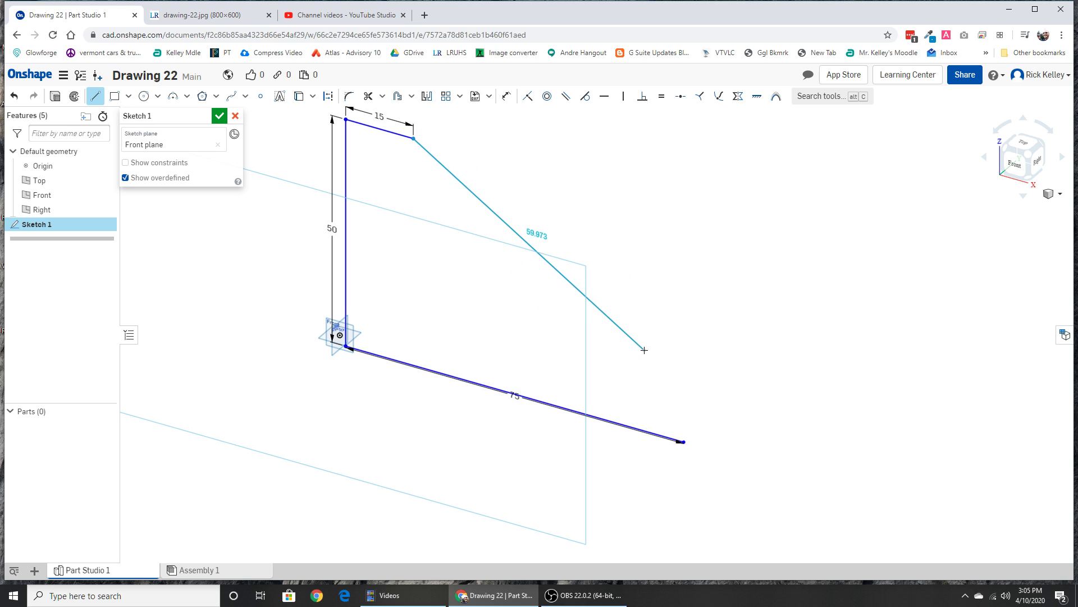
Step: Draw the short right side and the sloping edge, then move the 75 dimension below the base
key(Escape)
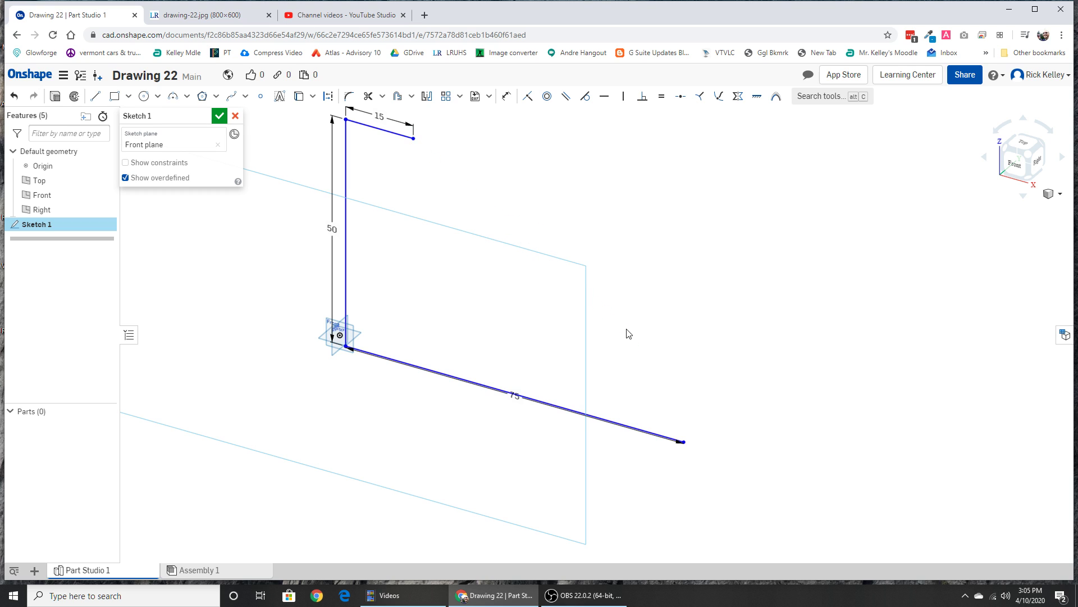
key(l)
click(684, 442)
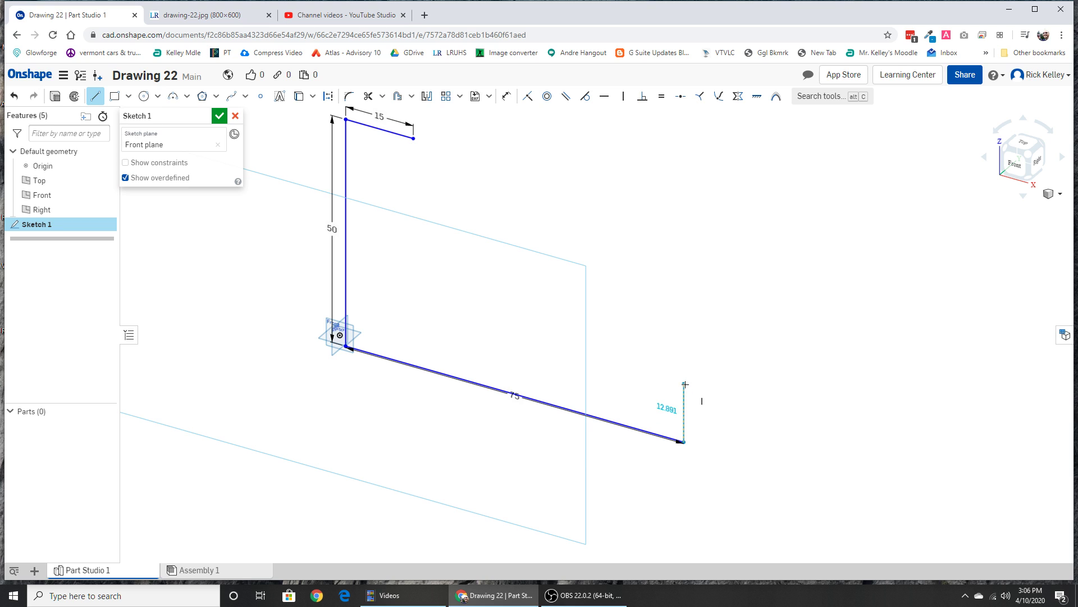
click(685, 384)
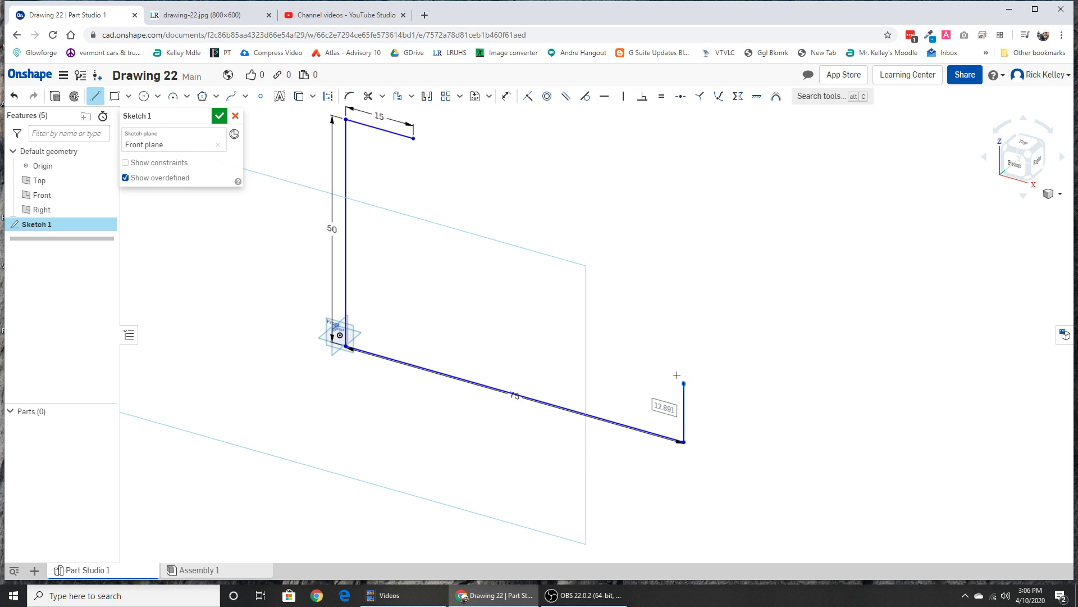
click(414, 138)
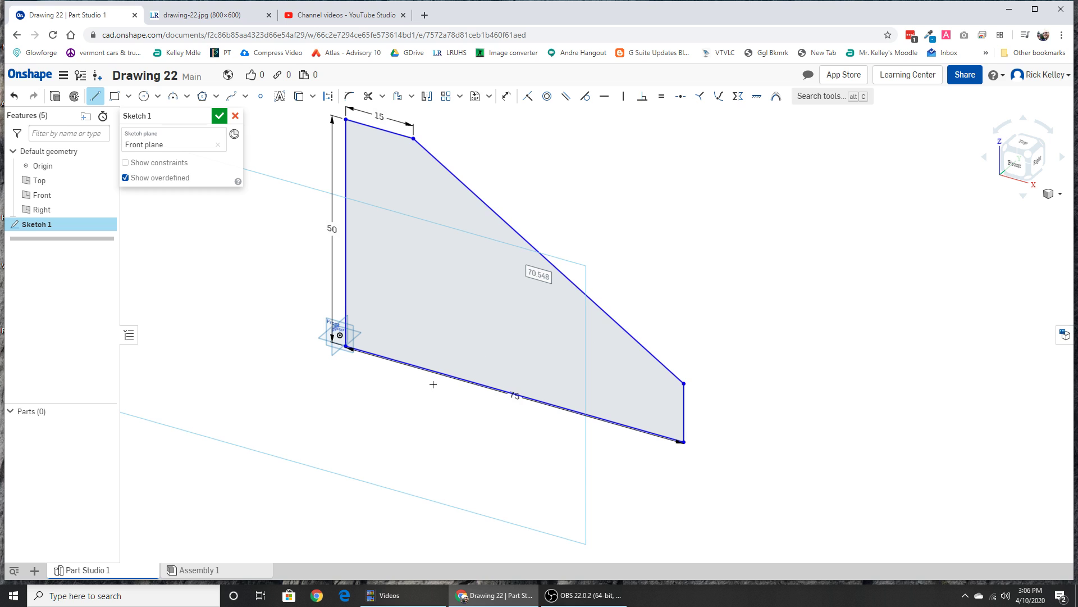
key(Escape)
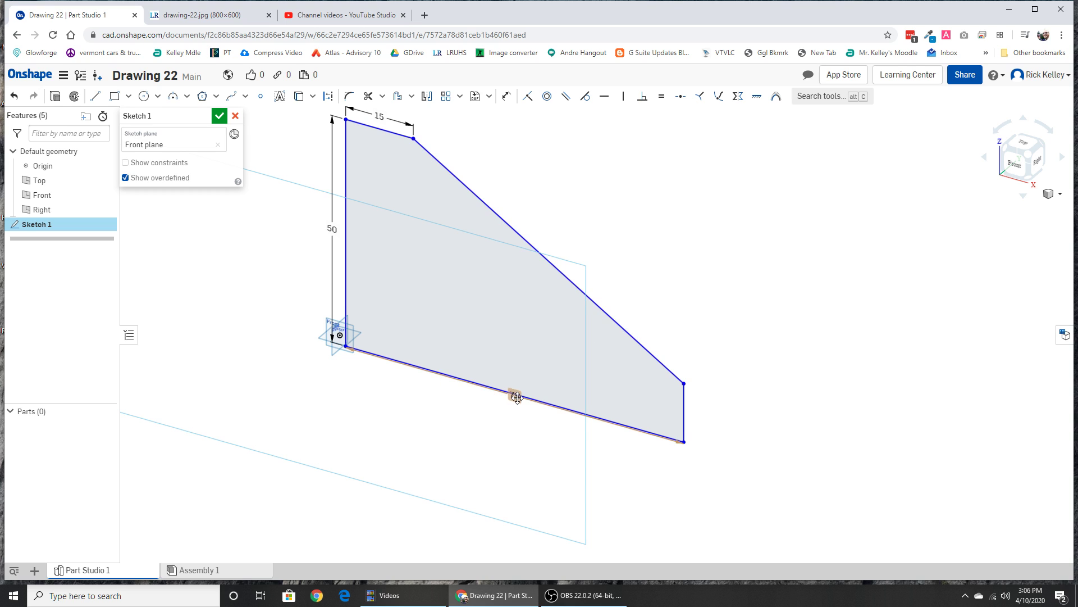
drag(514, 408, 494, 427)
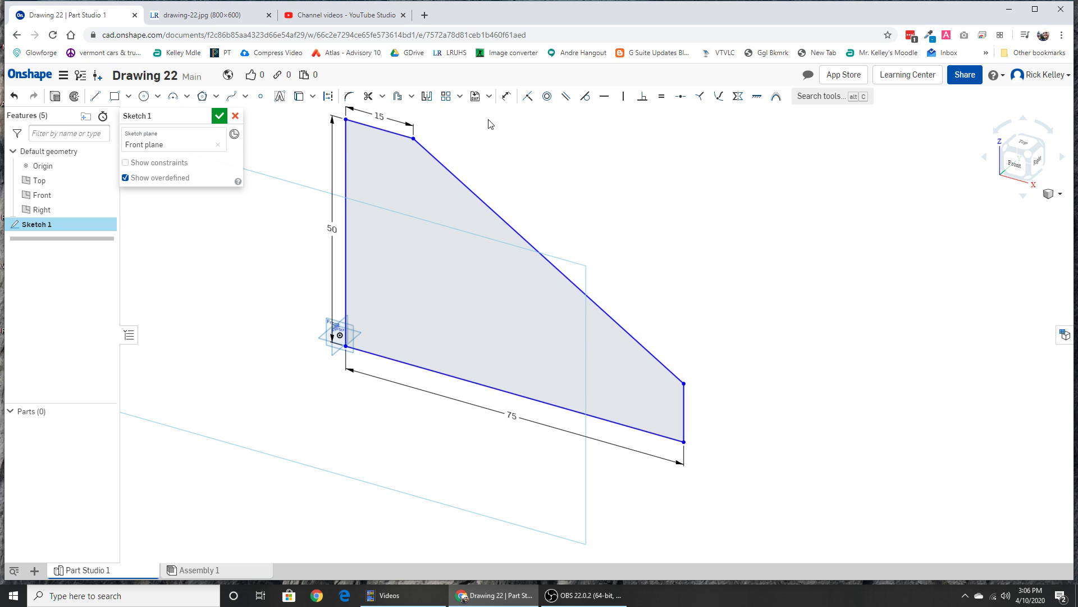
Step: Dimension the angle between the sloped edge and the base edge as 30°
click(507, 98)
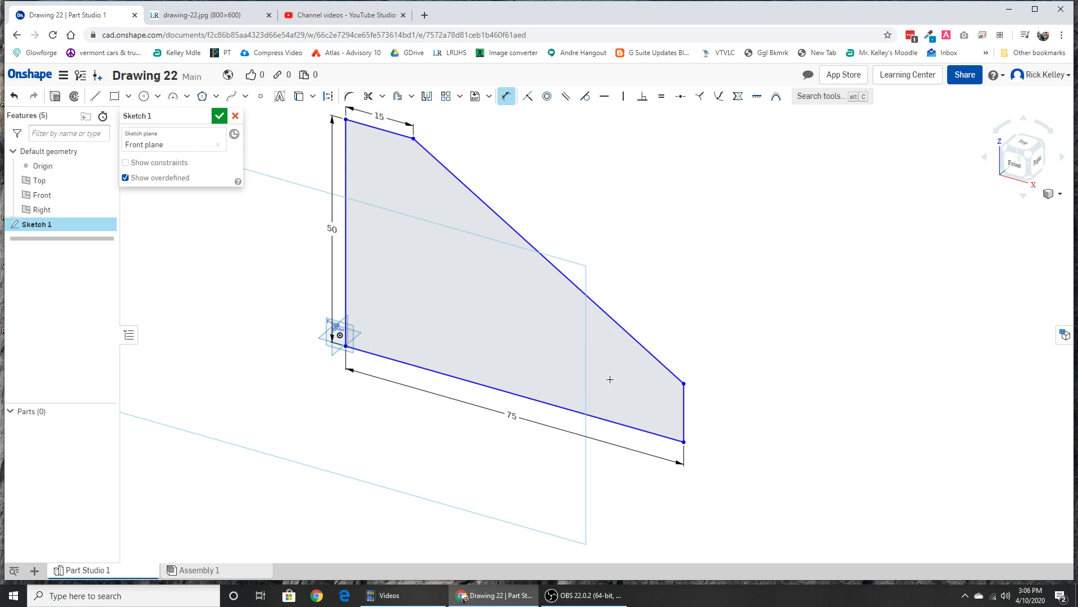
click(671, 372)
click(640, 428)
click(631, 376)
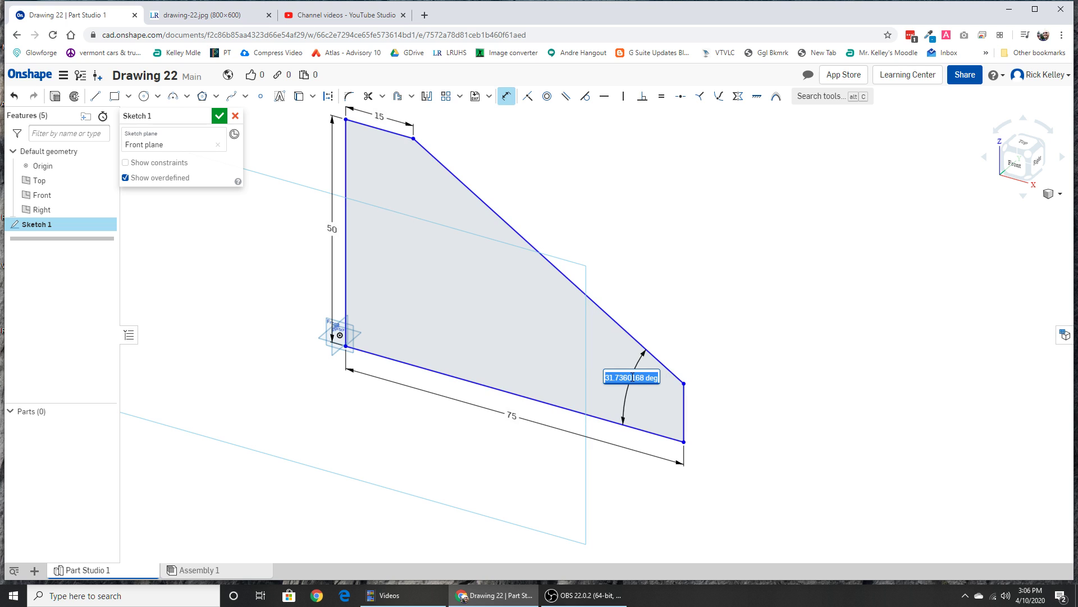
text(30)
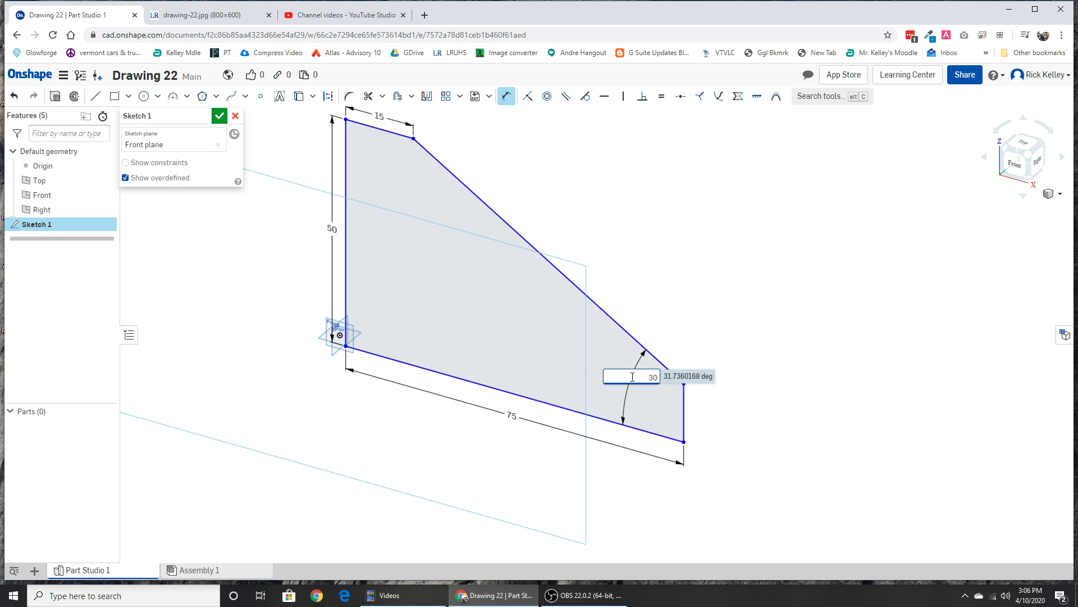
key(Return)
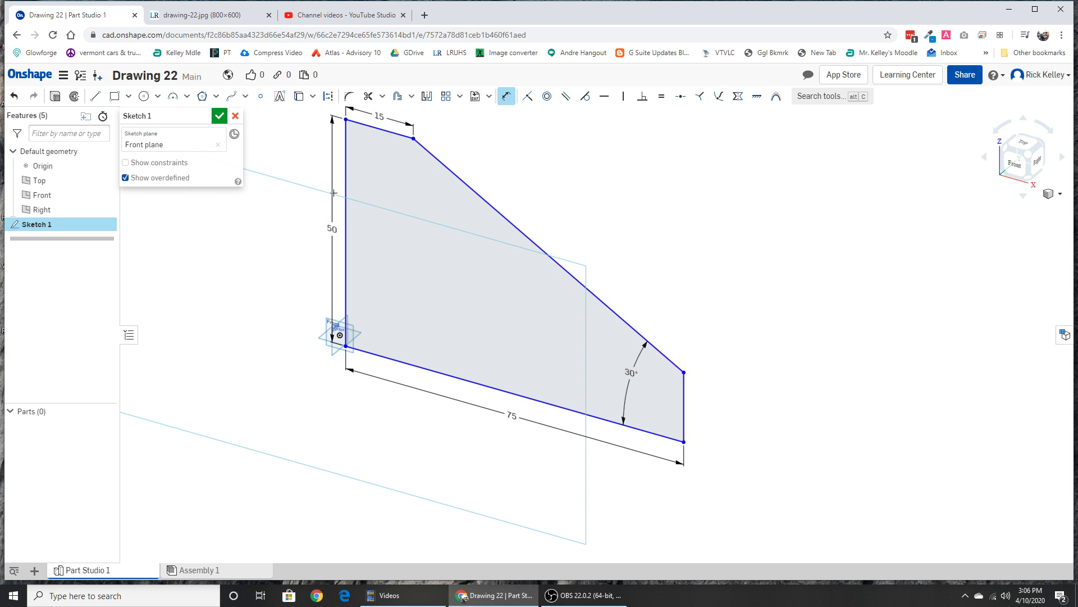
click(191, 17)
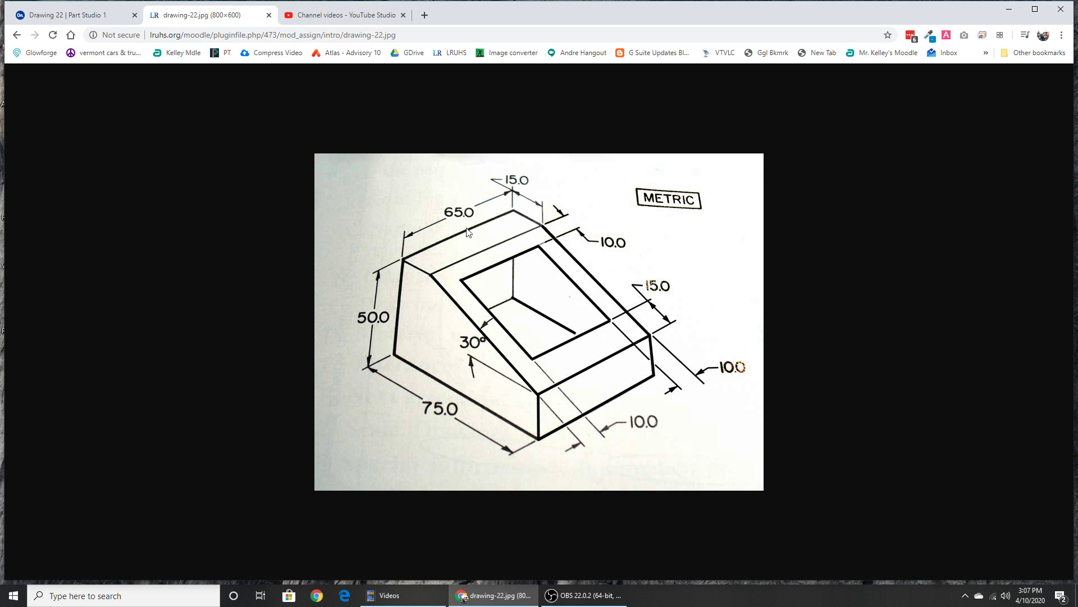
Step: Return to the Drawing 22 Part Studio after reviewing the reference drawing
click(64, 21)
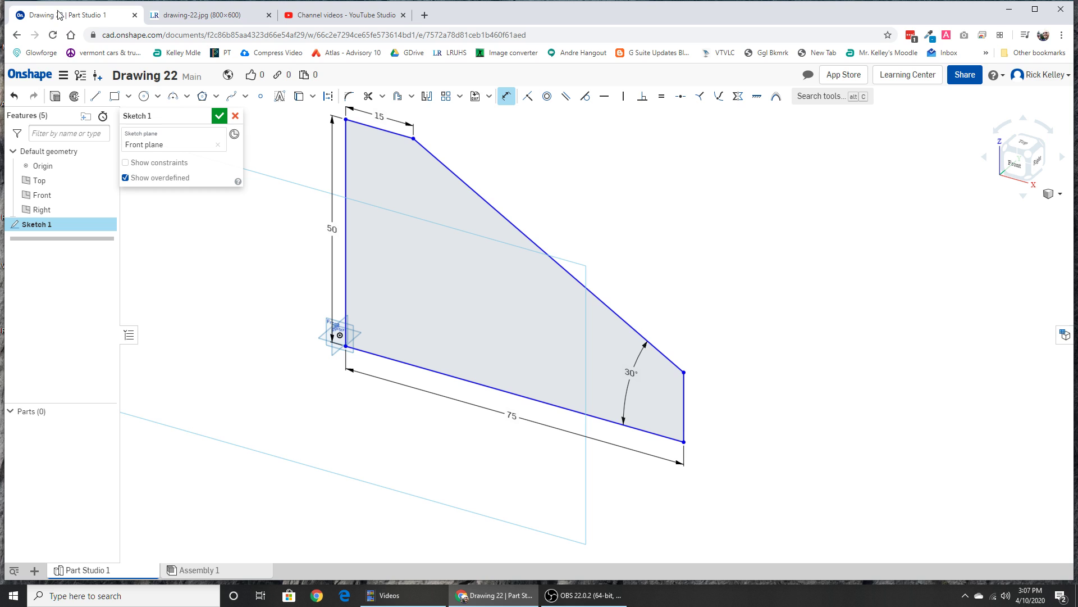
Step: Finish Sketch 1 and extrude its profile 65 deep as Extrude 1, creating Part 1
click(219, 116)
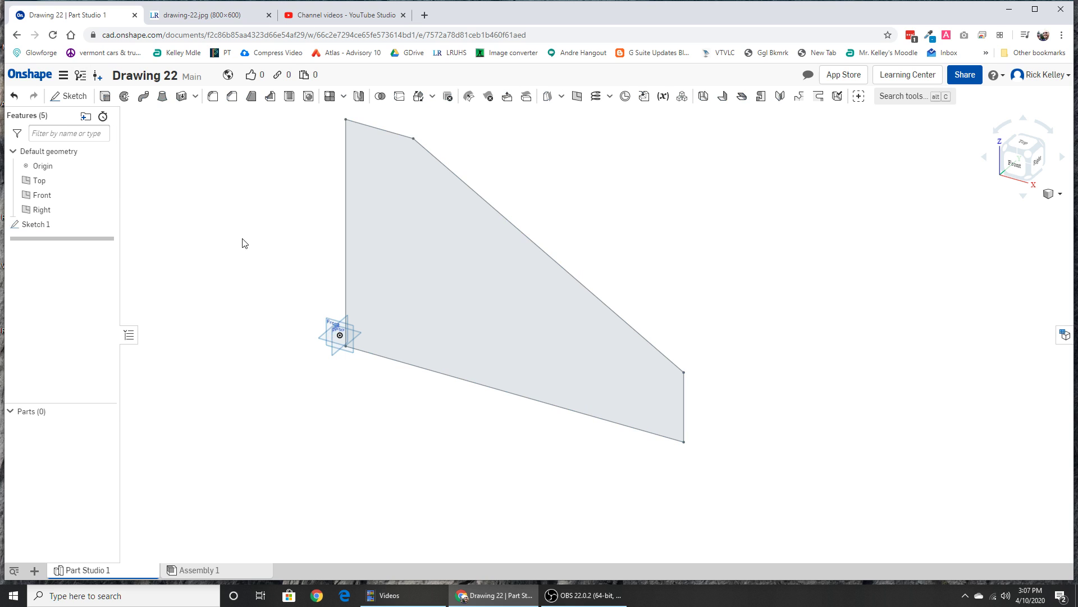
click(107, 97)
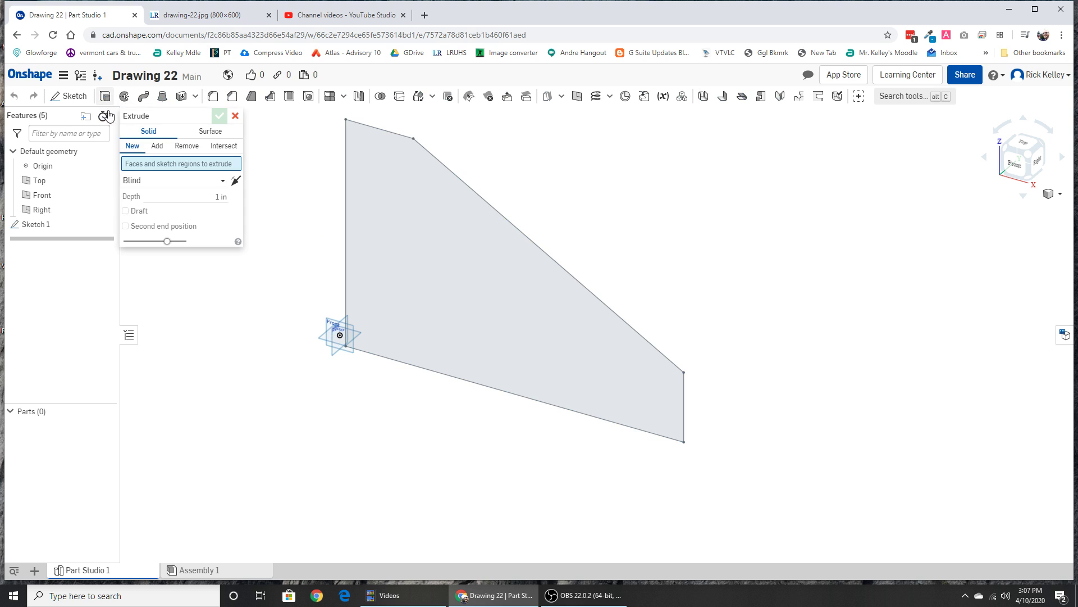
click(457, 263)
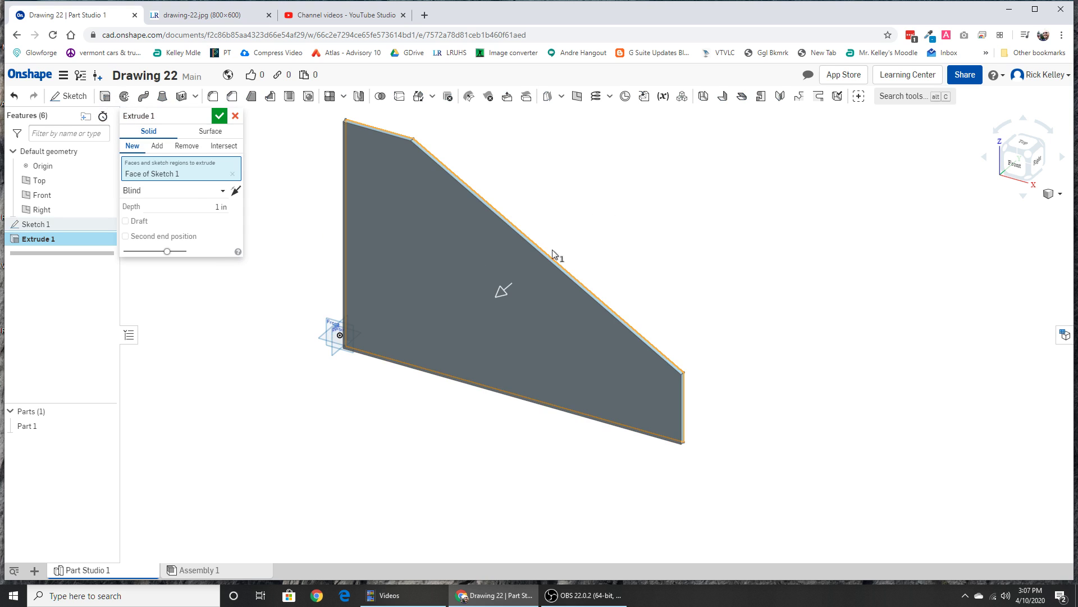
drag(540, 260, 622, 213)
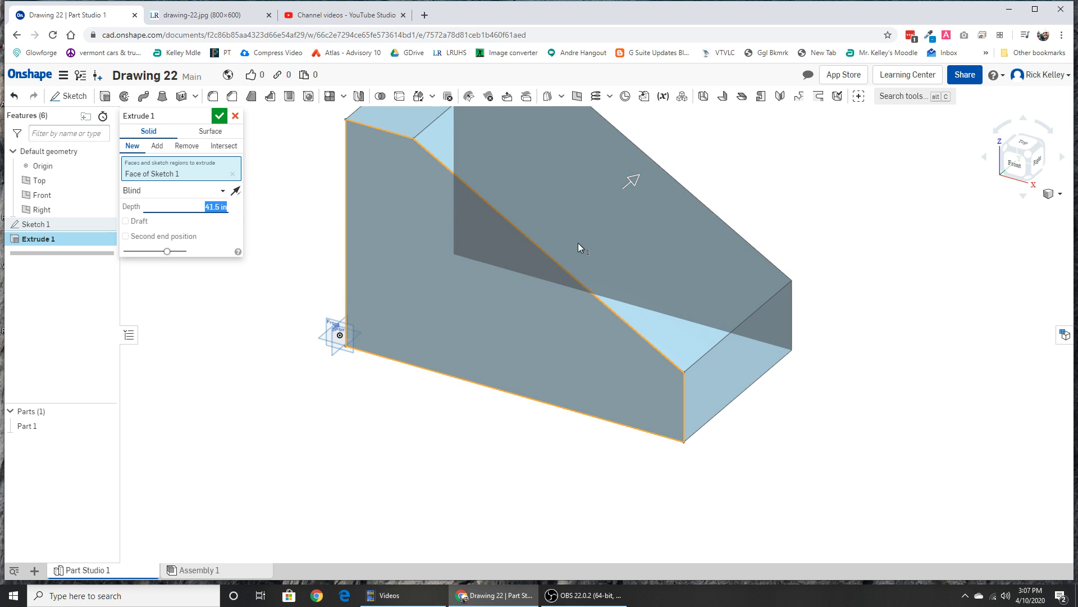
middle_drag(578, 242, 565, 385)
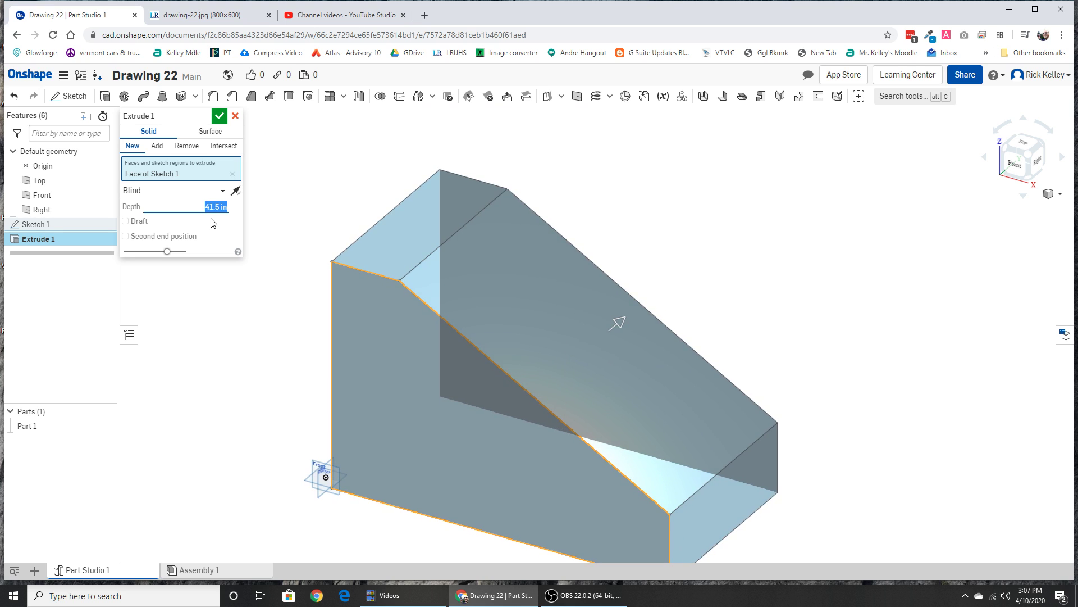
text(65)
key(Return)
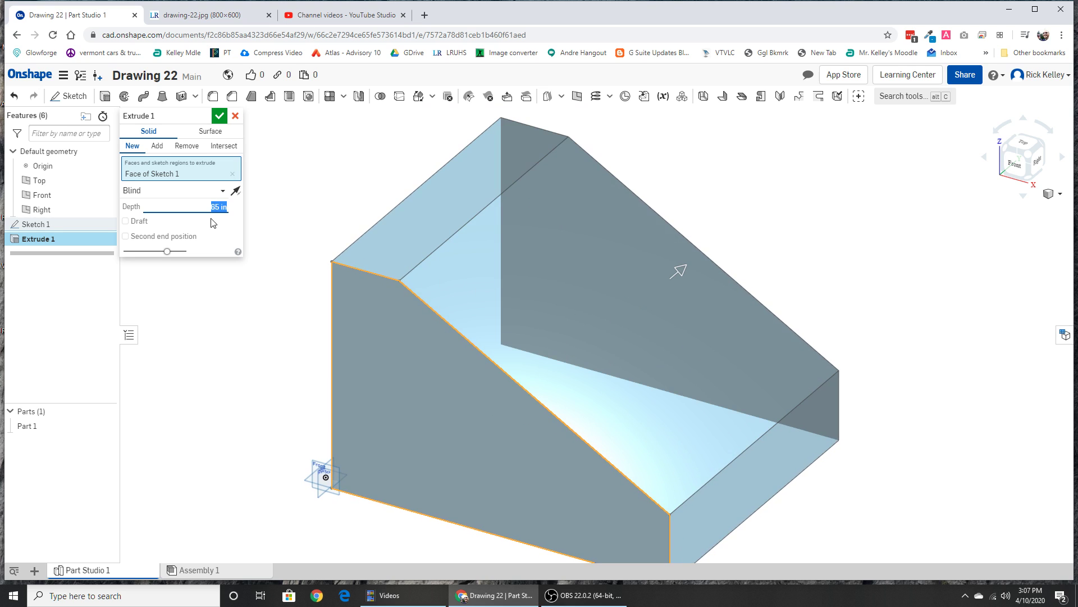
click(219, 116)
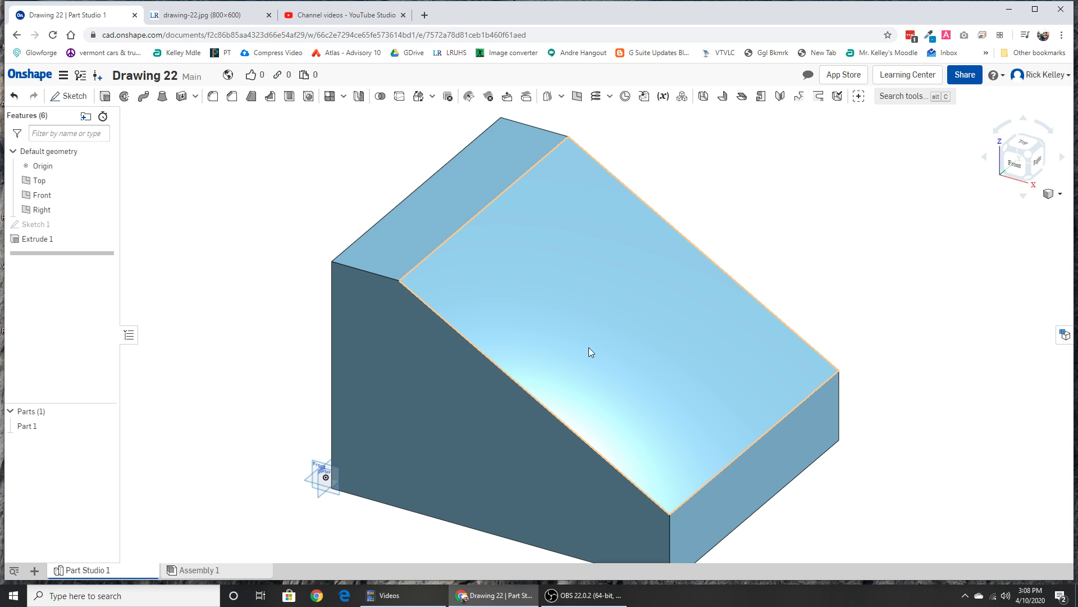
Step: Select the block's sloped face and open Sketch 2 on it
click(550, 331)
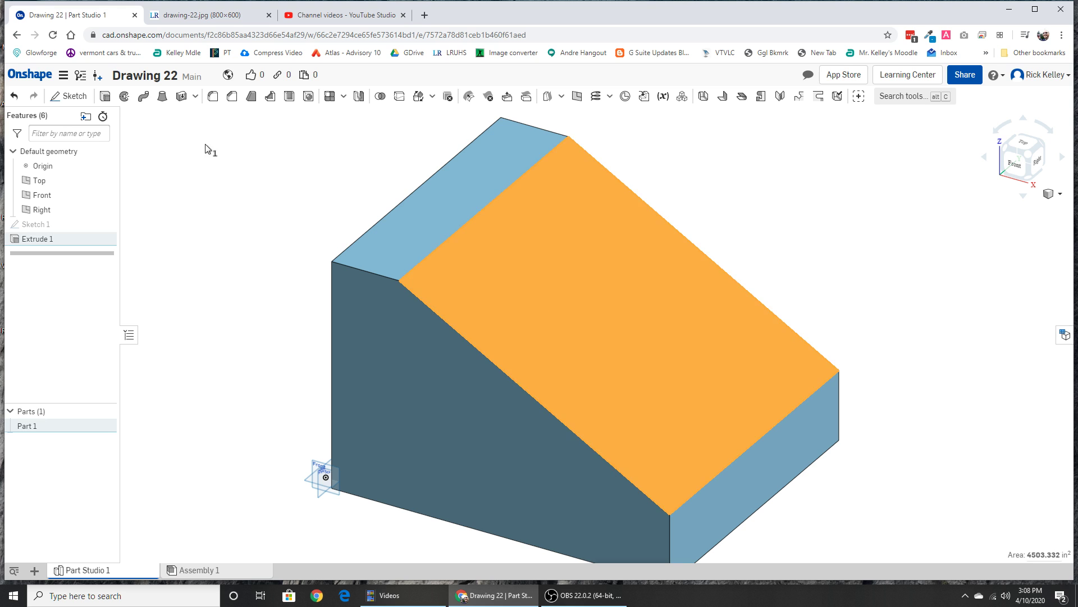
click(72, 96)
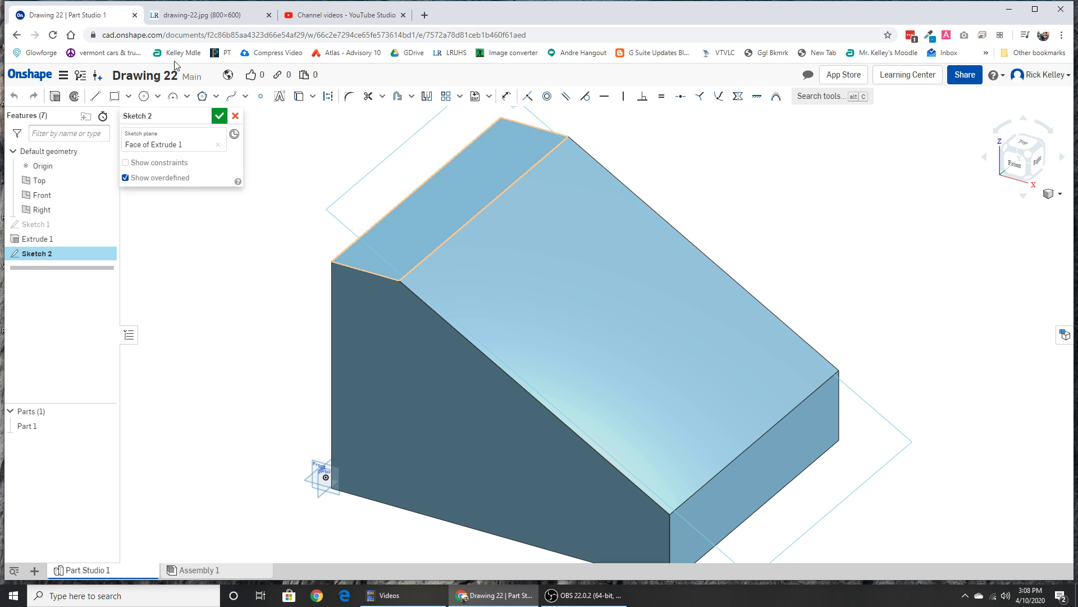
click(179, 15)
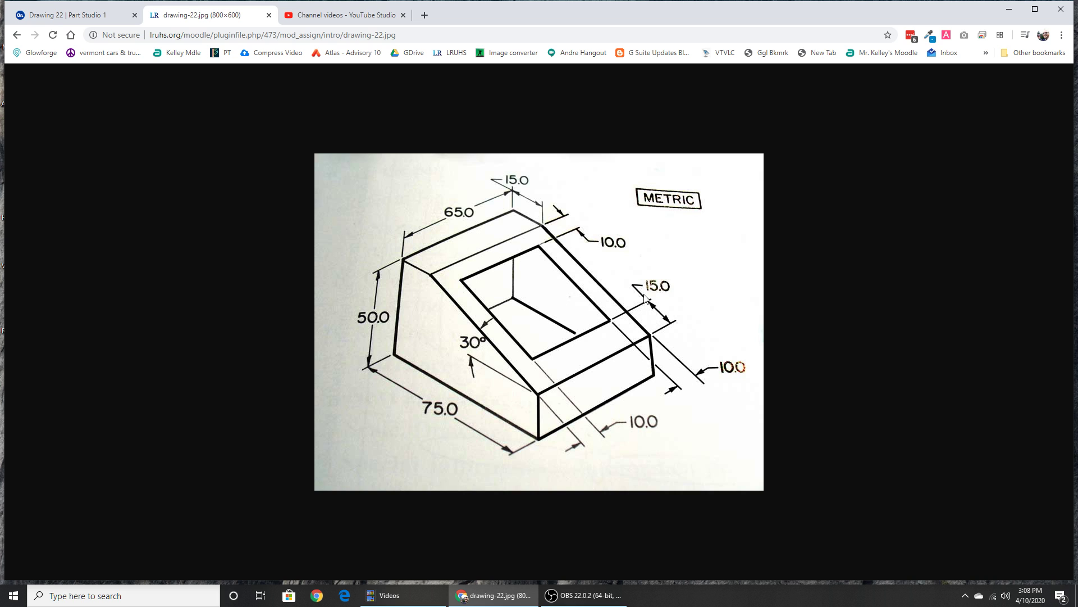
click(110, 5)
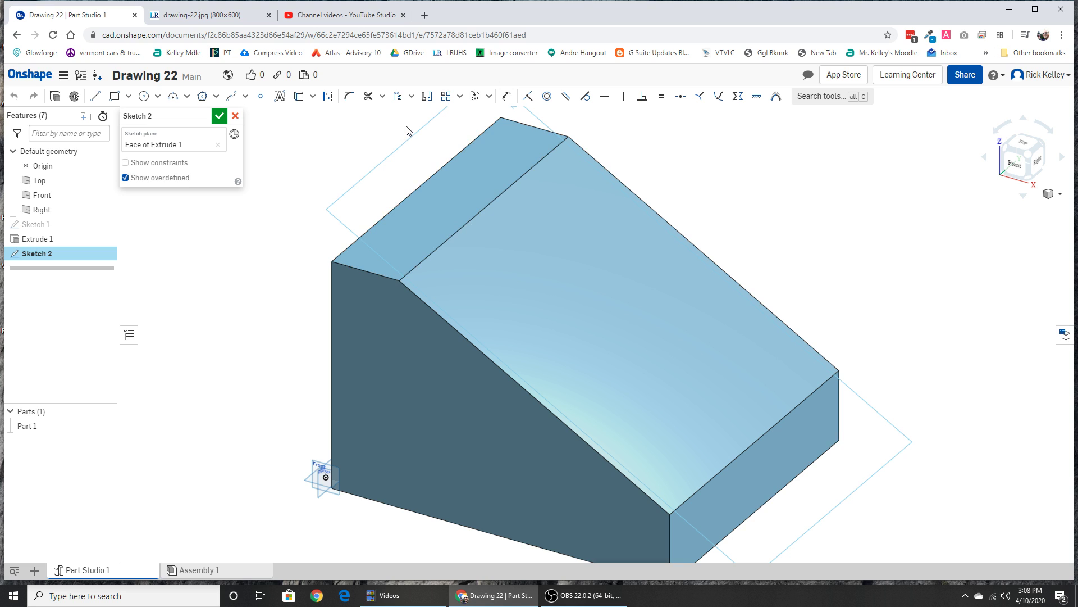
Step: Offset the sloped face's top edge and lower slanted edge inward by 10 each
click(412, 98)
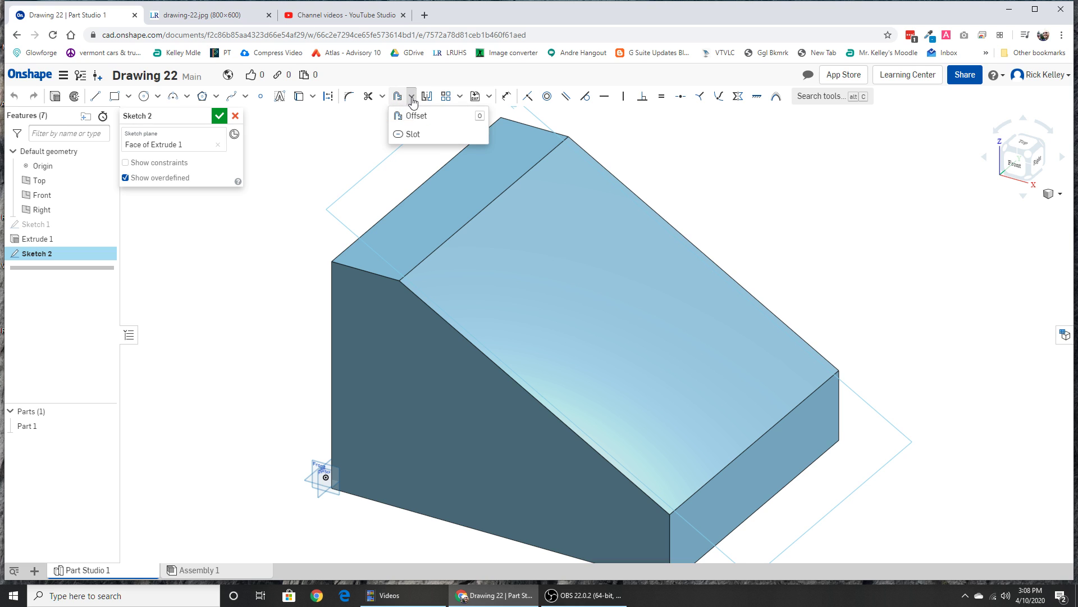
click(398, 96)
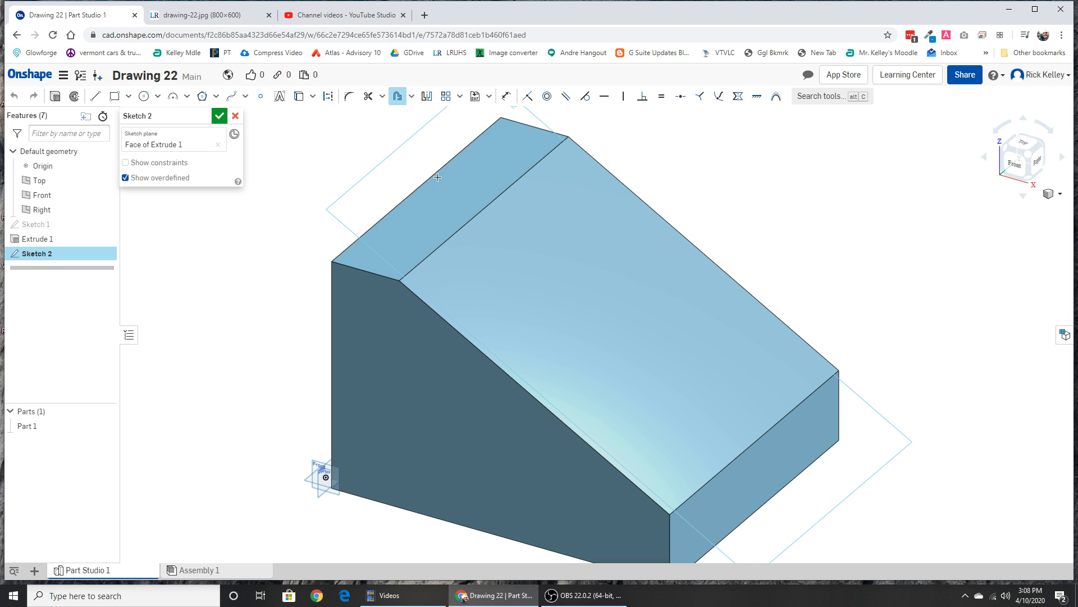
click(476, 216)
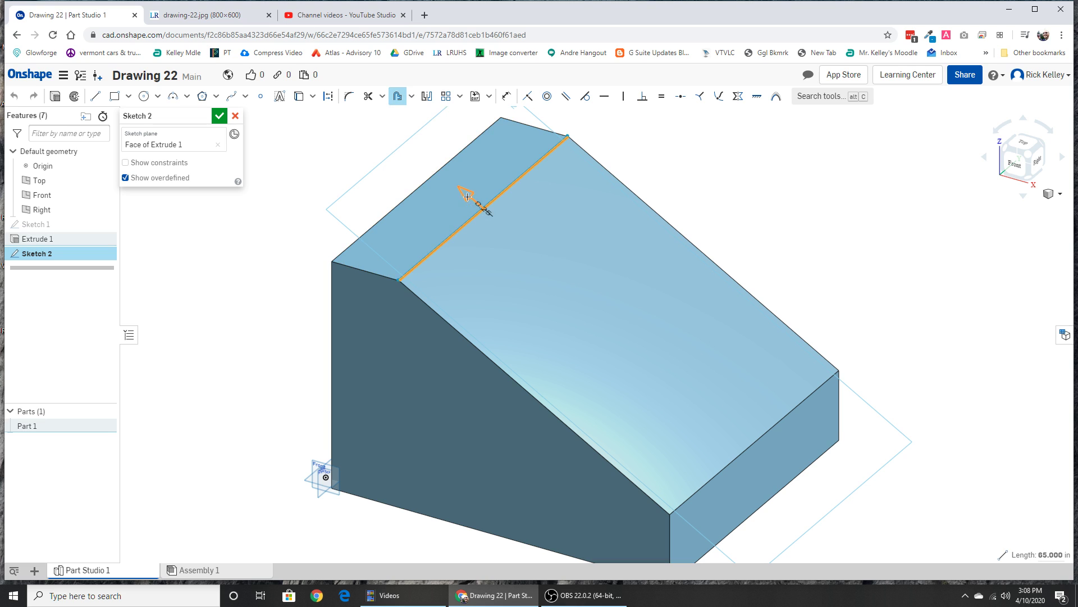
drag(490, 216, 506, 231)
click(505, 232)
double_click(505, 227)
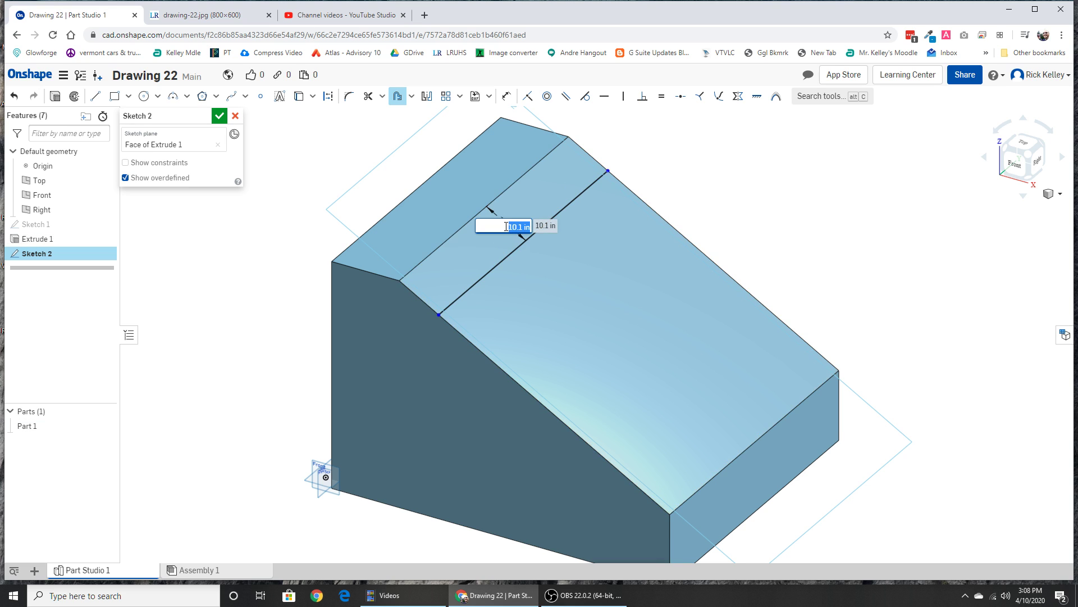
text(10)
key(Return)
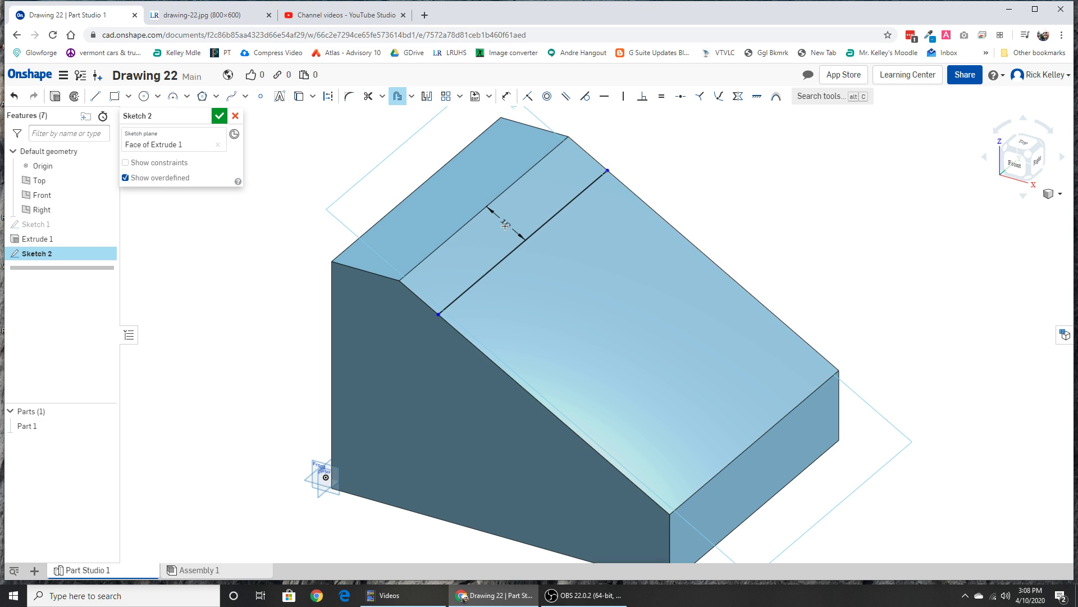
click(484, 353)
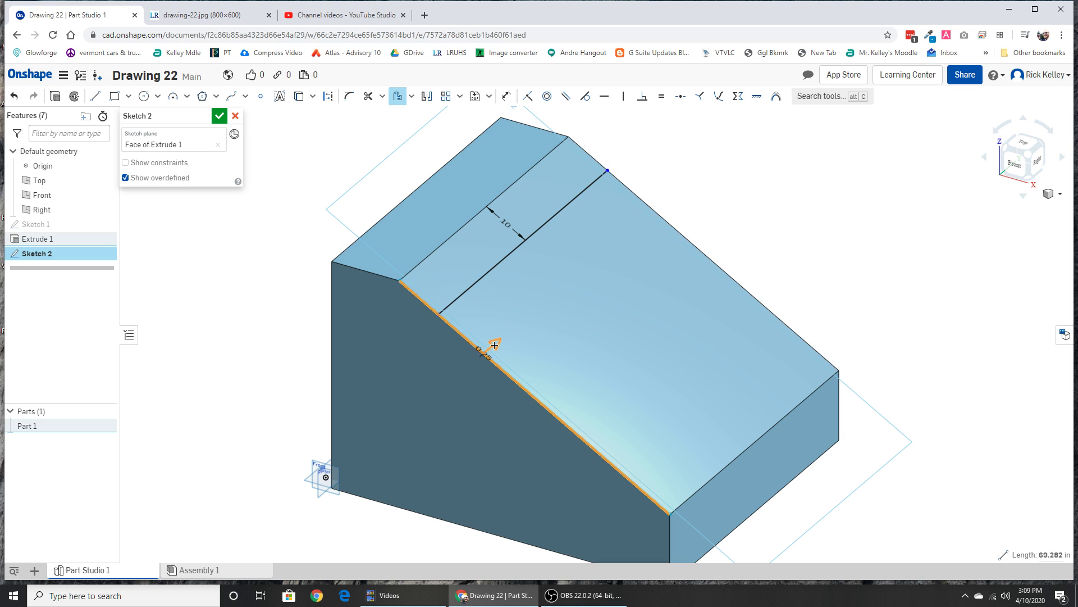
drag(494, 344, 524, 319)
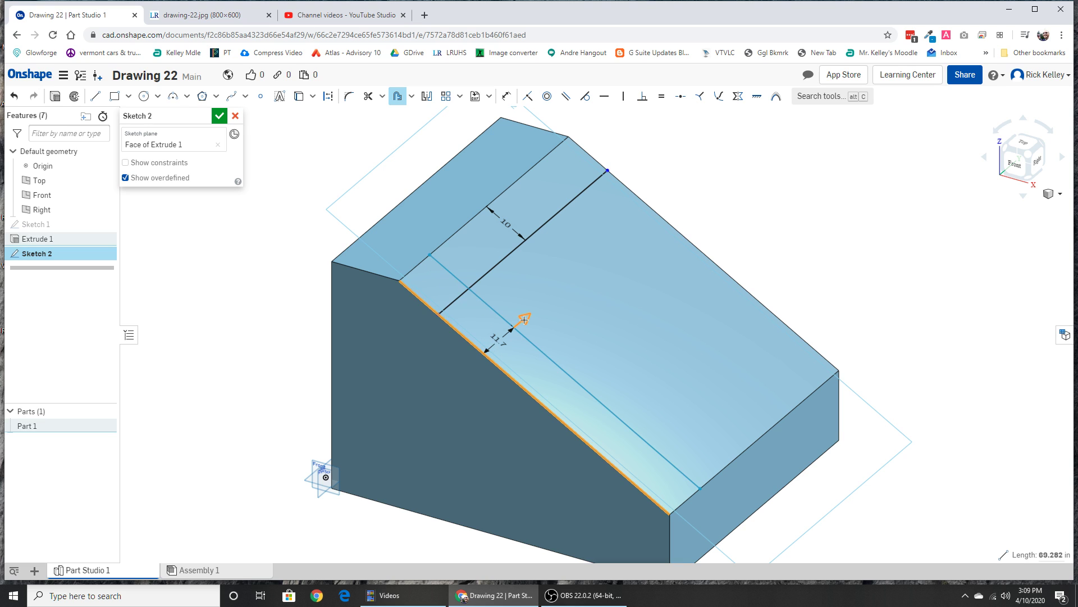
drag(523, 319, 524, 319)
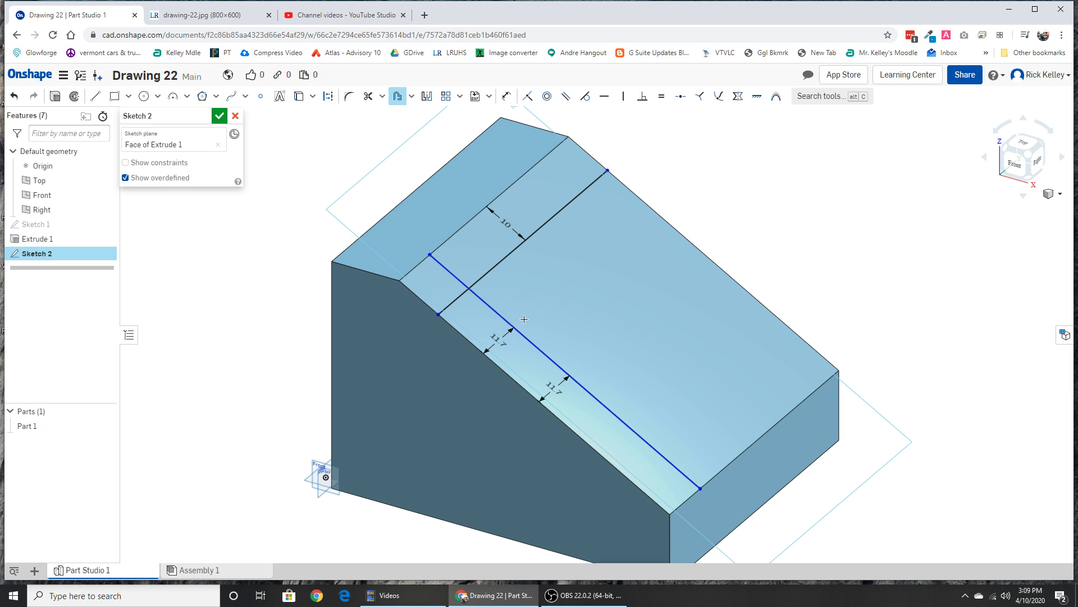
text(10)
key(Return)
Step: Offset the upper slanted edge inward by 10 and the bottom edge by 15
click(682, 232)
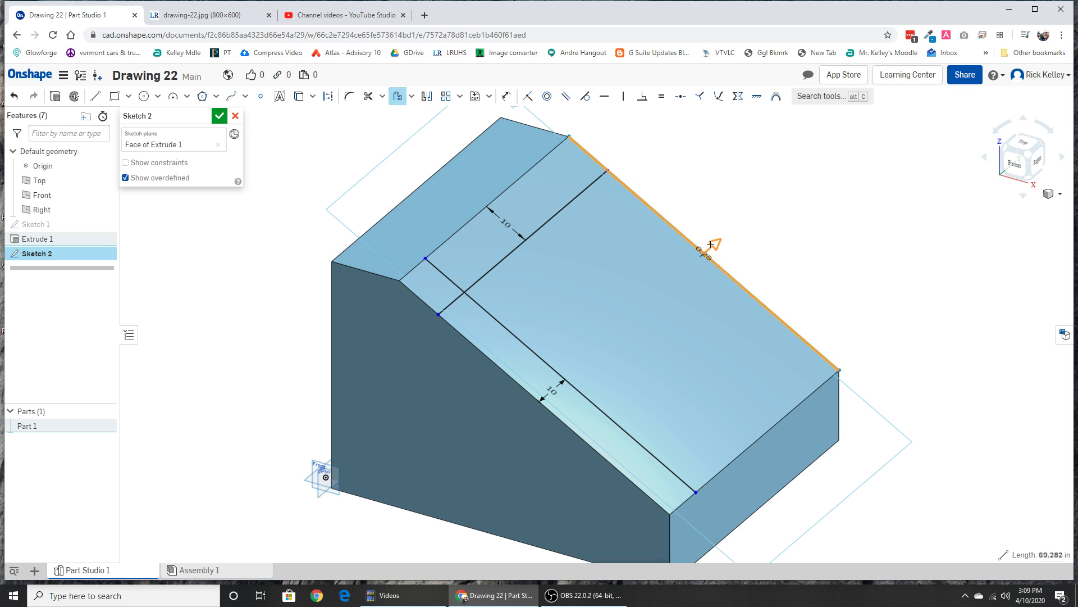
click(674, 264)
double_click(675, 264)
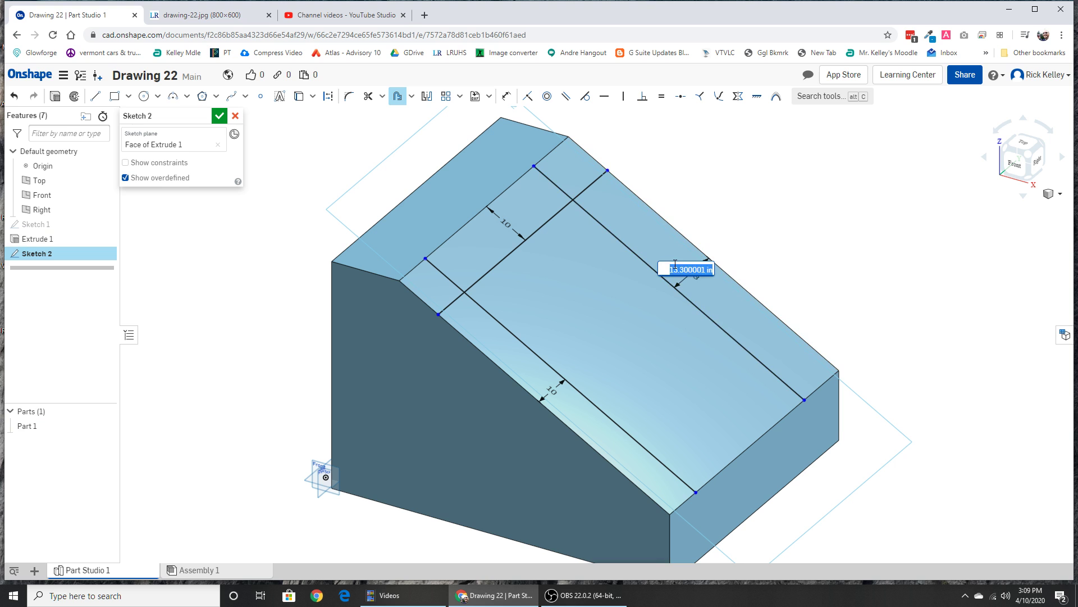
text(10)
key(Return)
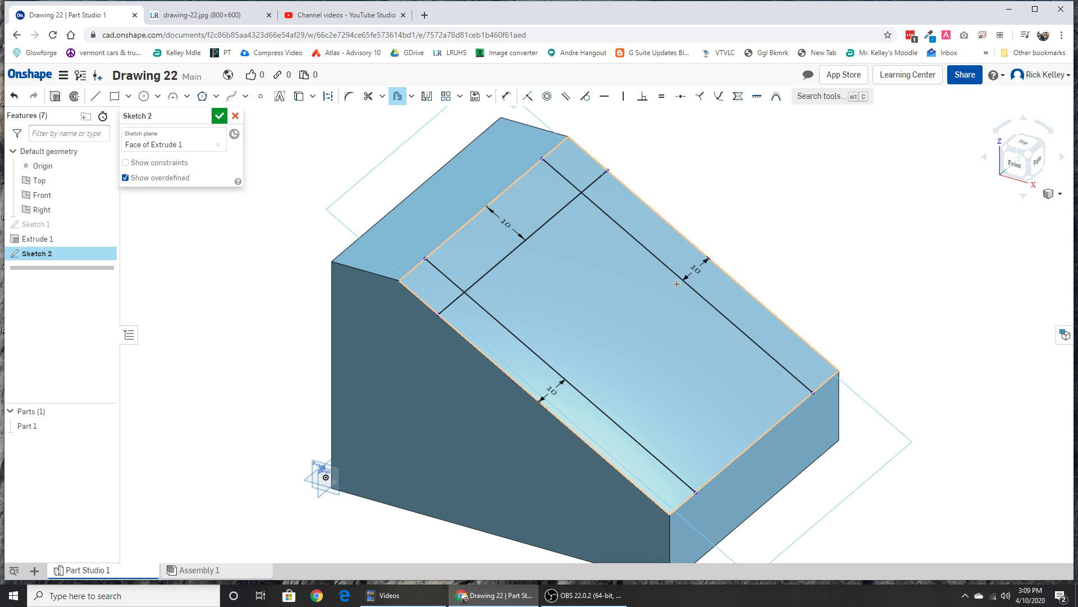
click(752, 445)
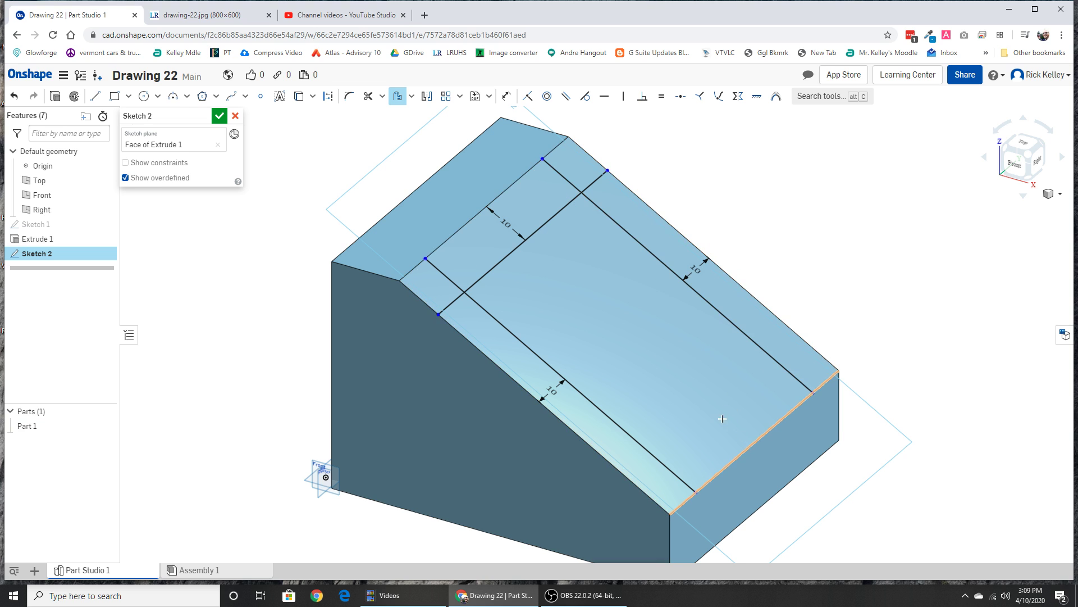
click(709, 402)
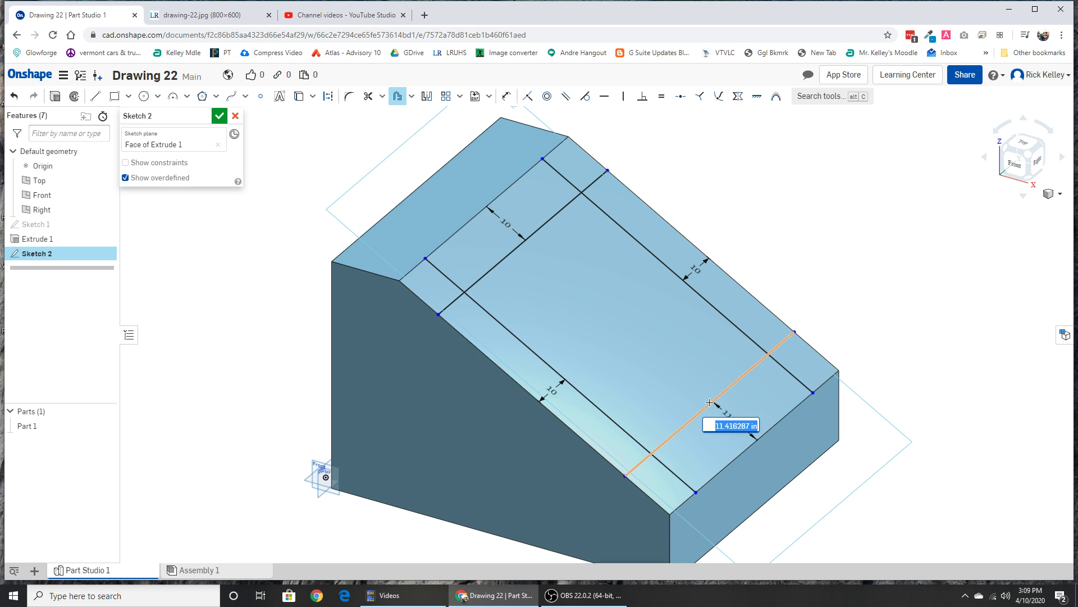
text(15)
key(Return)
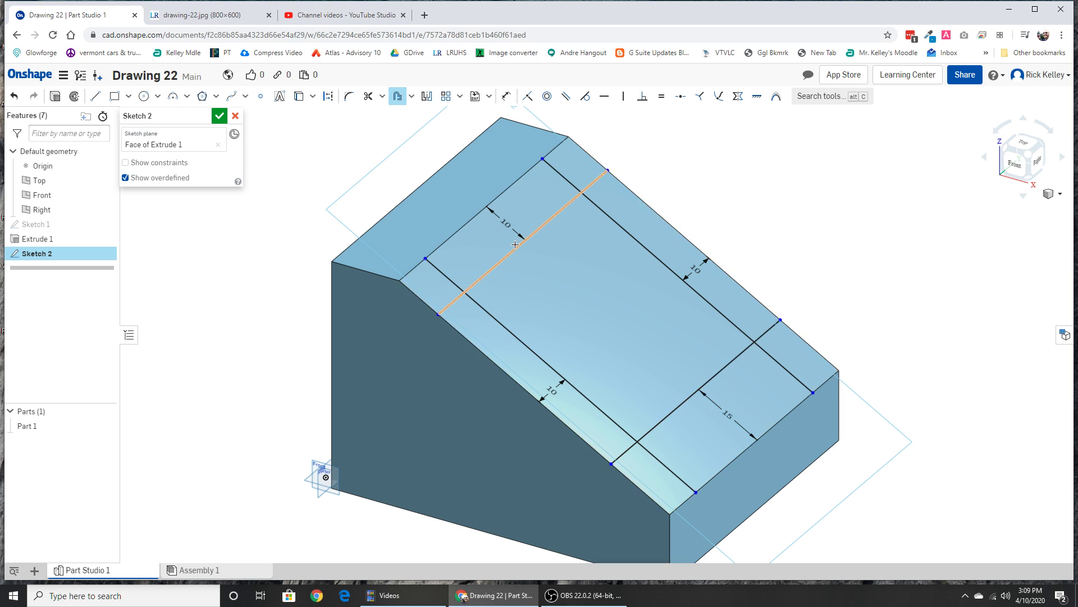
Step: Trim the eight overhanging offset segments into a closed rectangle and finish Sketch 2
click(382, 96)
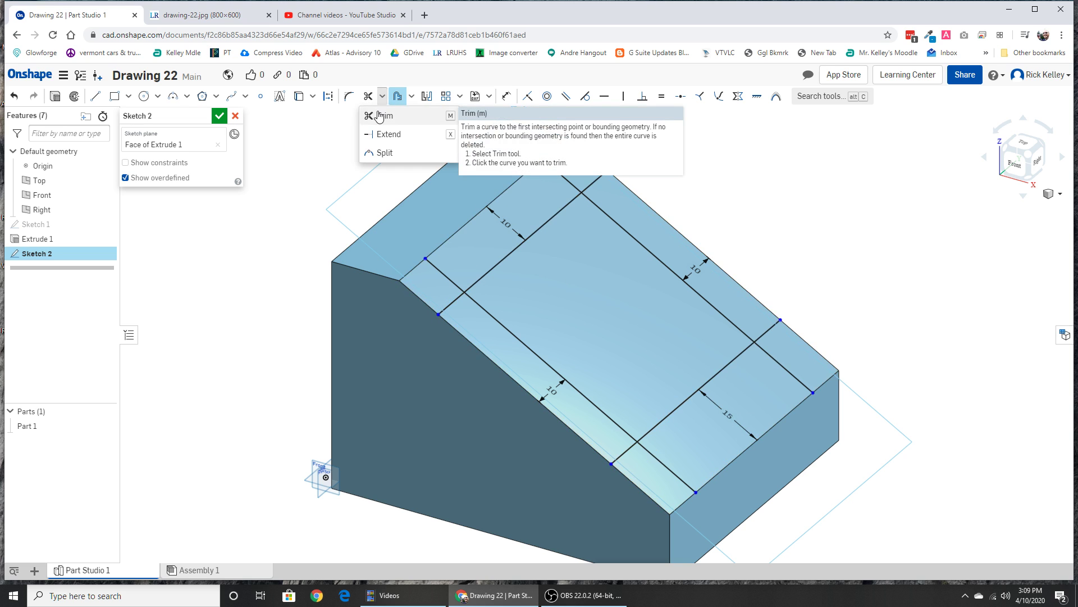
click(380, 116)
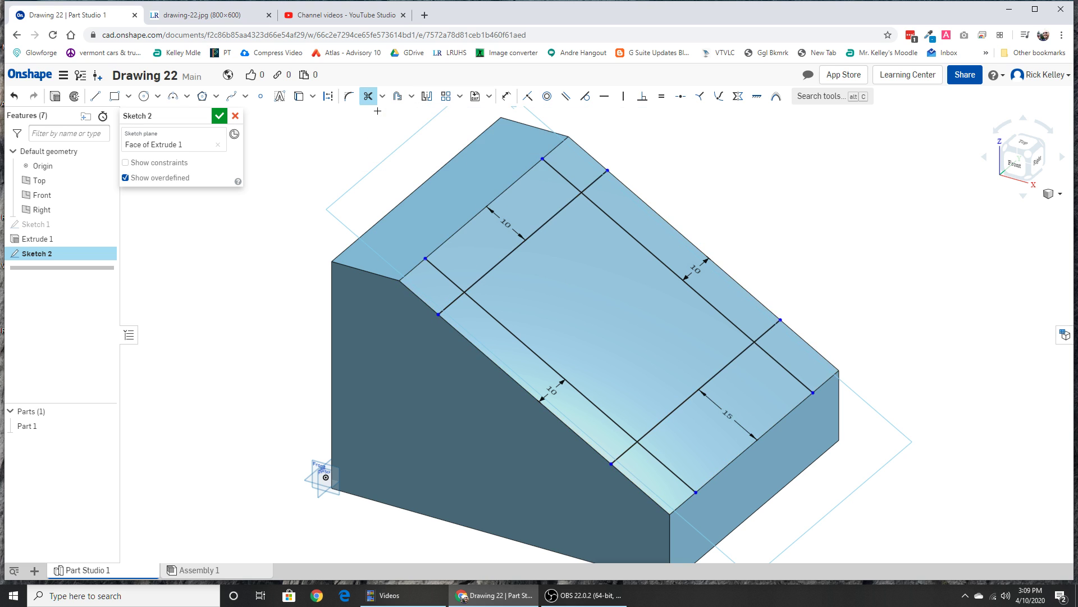
click(450, 280)
click(454, 300)
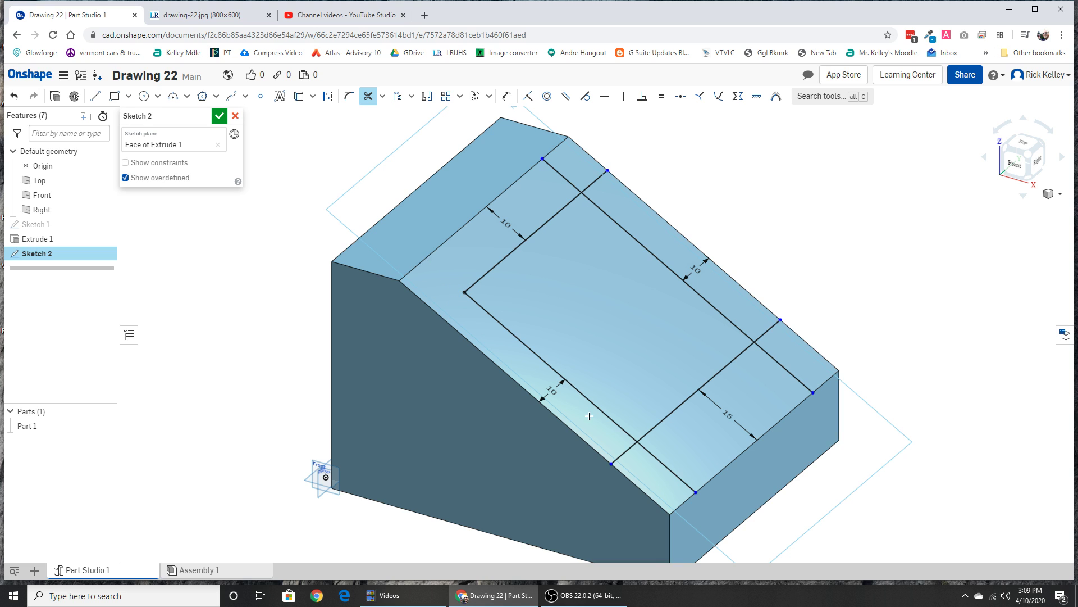
click(630, 449)
click(649, 451)
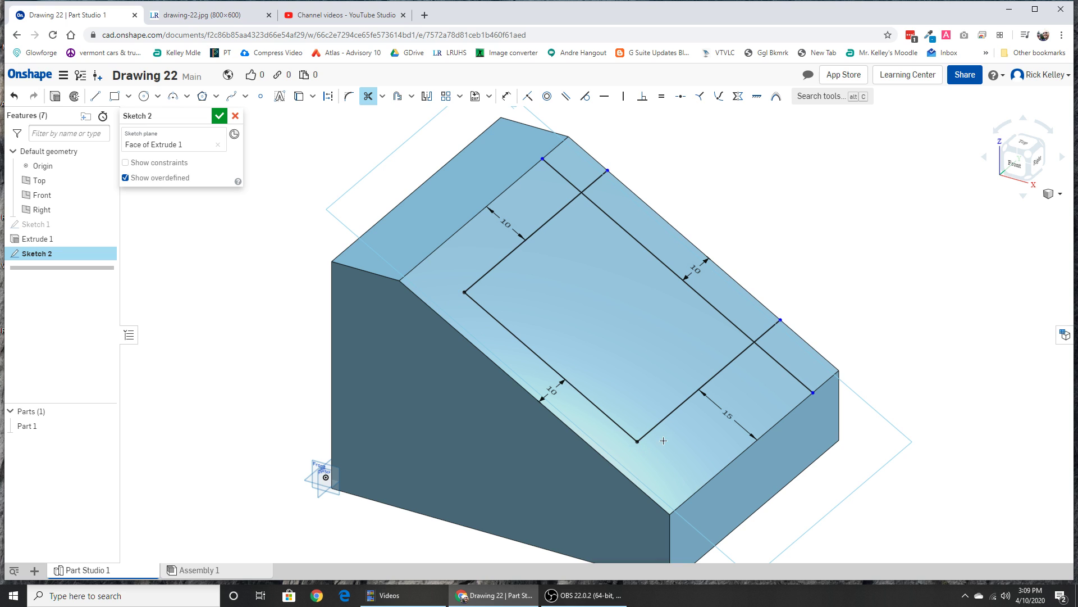
click(775, 358)
click(763, 333)
click(563, 178)
click(561, 176)
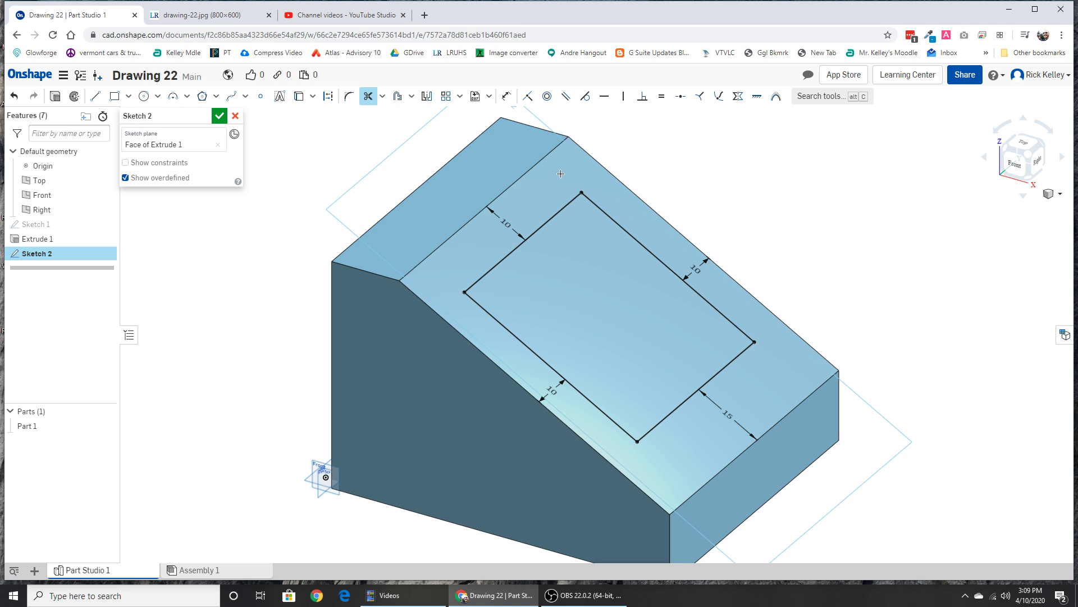
click(219, 116)
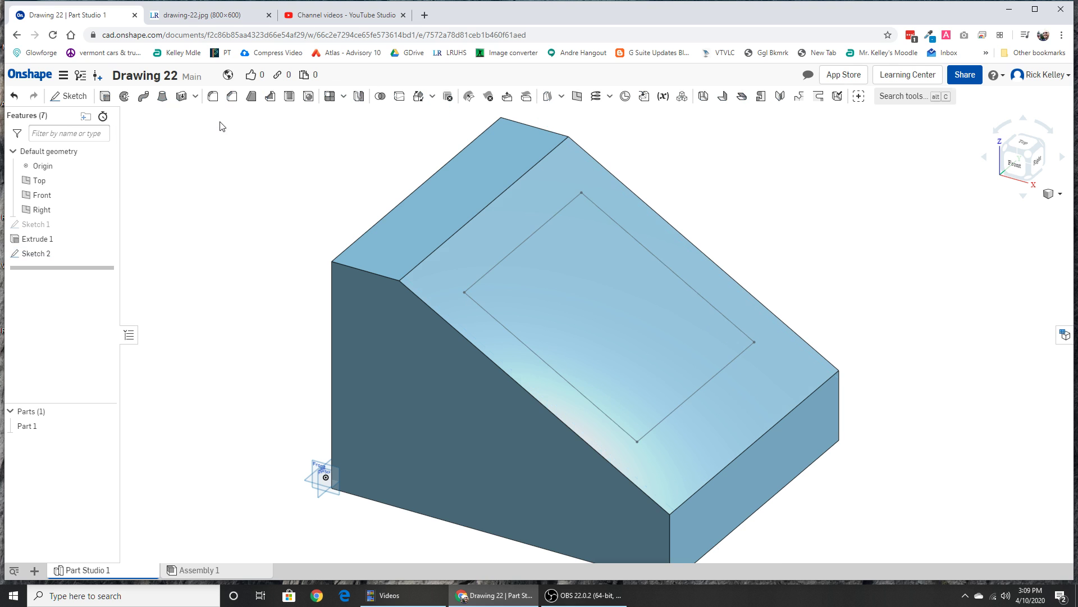
mouse_move(623, 489)
middle_down()
mouse_move(575, 484)
mouse_move(577, 459)
middle_up()
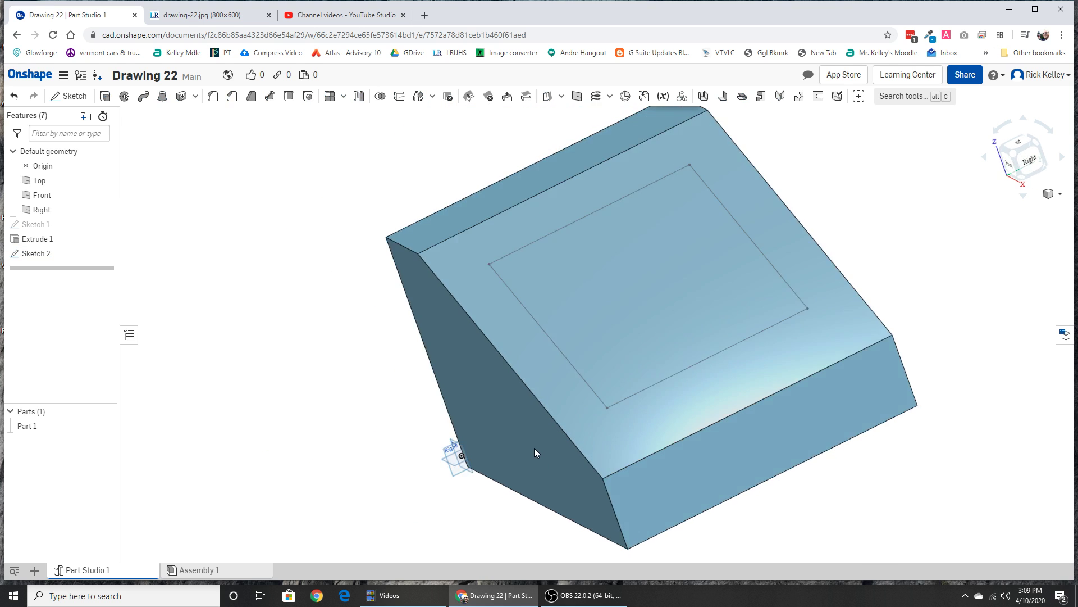